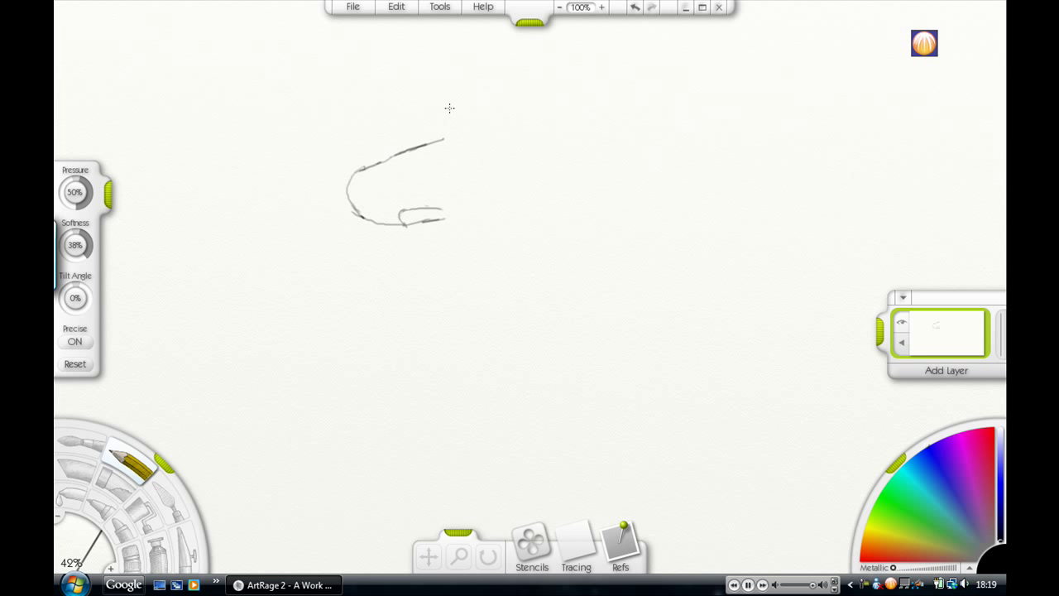
Draw the pointed ear, connect it to the snout with a forehead line, and shade the inner ear with dense pencil strokes.
{"action": "mouse_move", "coordinate": [445, 138]}
{"action": "left_mouse_down"}
{"action": "mouse_move", "coordinate": [568, 82]}
{"action": "mouse_move", "coordinate": [504, 176]}
{"action": "left_mouse_up"}
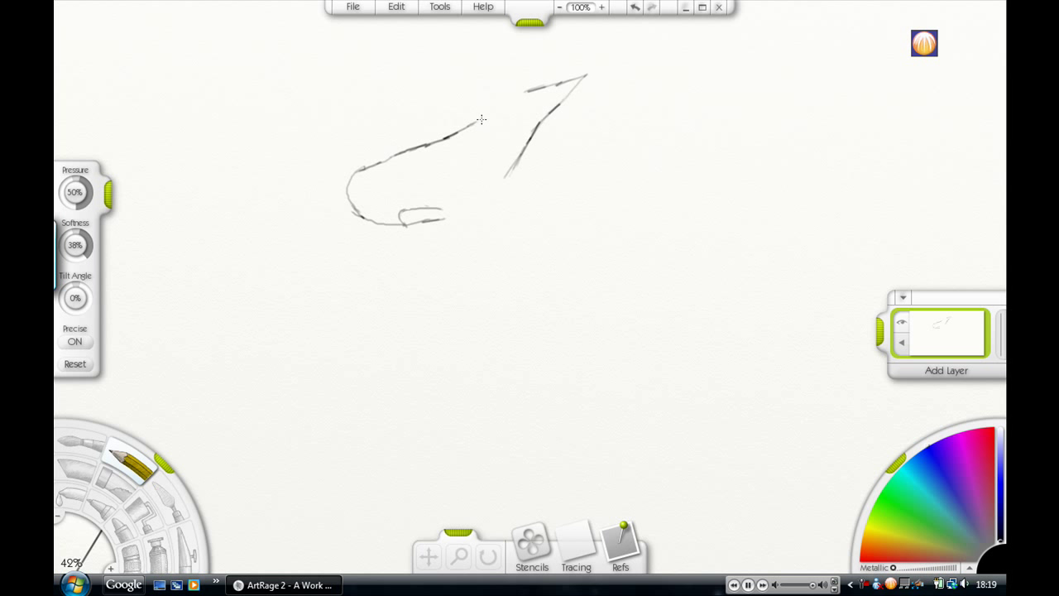
{"action": "mouse_move", "coordinate": [481, 120]}
{"action": "left_mouse_down"}
{"action": "mouse_move", "coordinate": [509, 129]}
{"action": "mouse_move", "coordinate": [553, 109]}
{"action": "mouse_move", "coordinate": [526, 142]}
{"action": "mouse_move", "coordinate": [557, 102]}
{"action": "mouse_move", "coordinate": [485, 155]}
{"action": "left_mouse_up"}
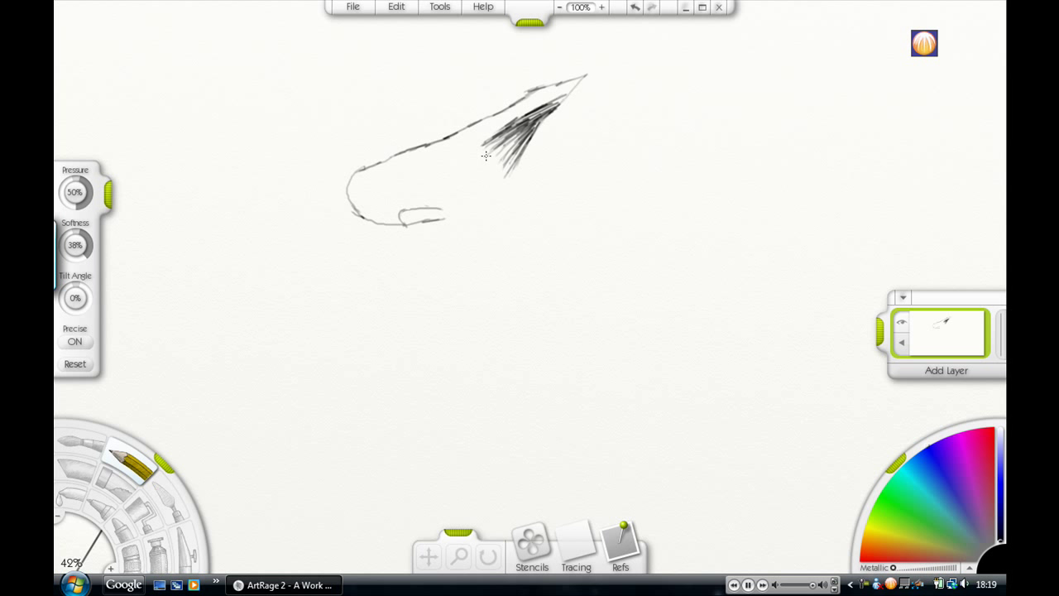
{"action": "key", "text": "e"}
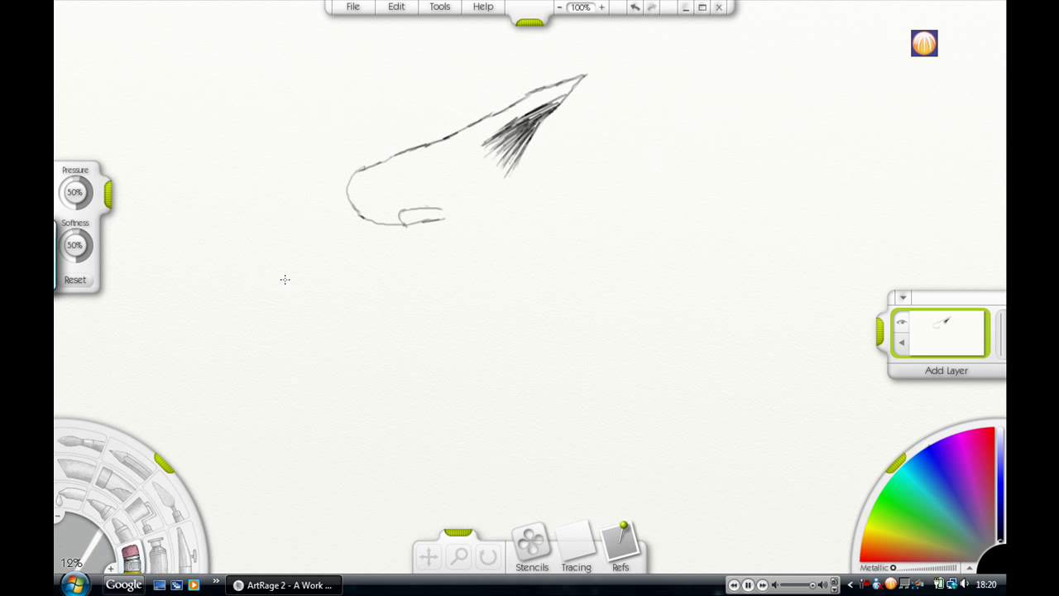
Sketch a triangular eye outline below the forehead line and erase stray marks on the snout.
{"action": "key", "text": "p"}
{"action": "left_click", "coordinate": [635, 7]}
{"action": "left_click_drag", "start_coordinate": [427, 160], "coordinate": [462, 145]}
{"action": "key", "text": "e"}
{"action": "left_click_drag", "start_coordinate": [361, 205], "coordinate": [394, 183]}
{"action": "key", "text": "p"}
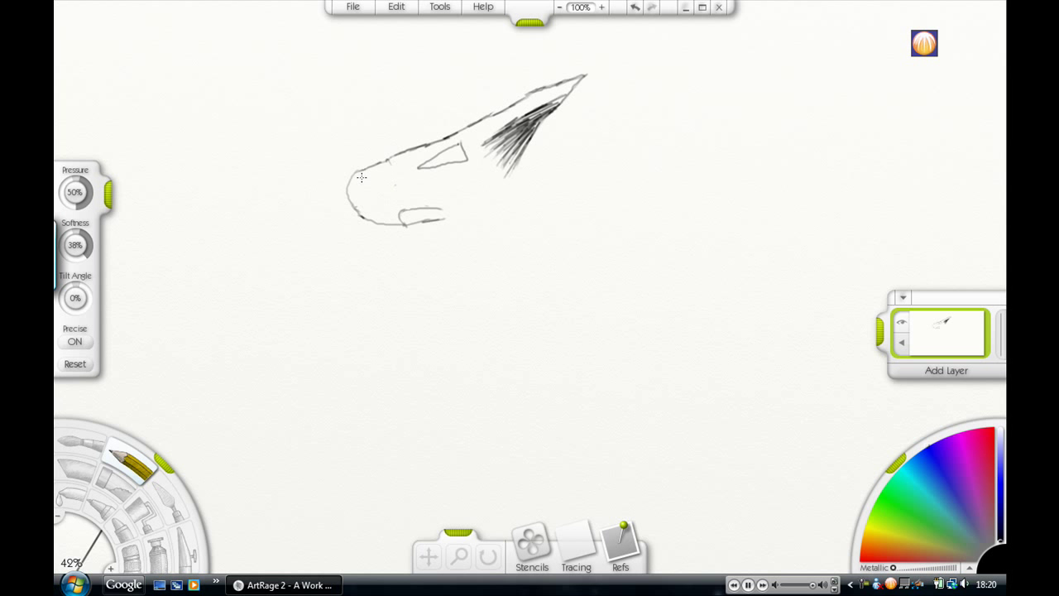
Draw the curved iris inside the eye and the lines that bound the nose, erasing stray marks above it.
{"action": "left_click", "coordinate": [459, 556]}
{"action": "left_click_drag", "start_coordinate": [446, 355], "coordinate": [447, 273]}
{"action": "left_click", "coordinate": [133, 463]}
{"action": "left_click_drag", "start_coordinate": [380, 88], "coordinate": [420, 78]}
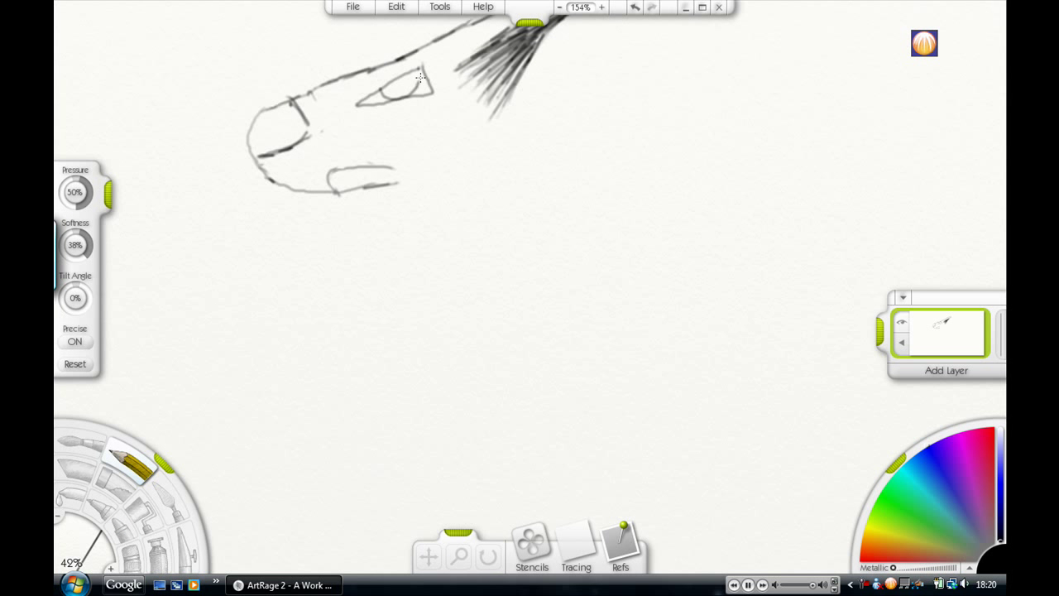
{"action": "key", "text": "e"}
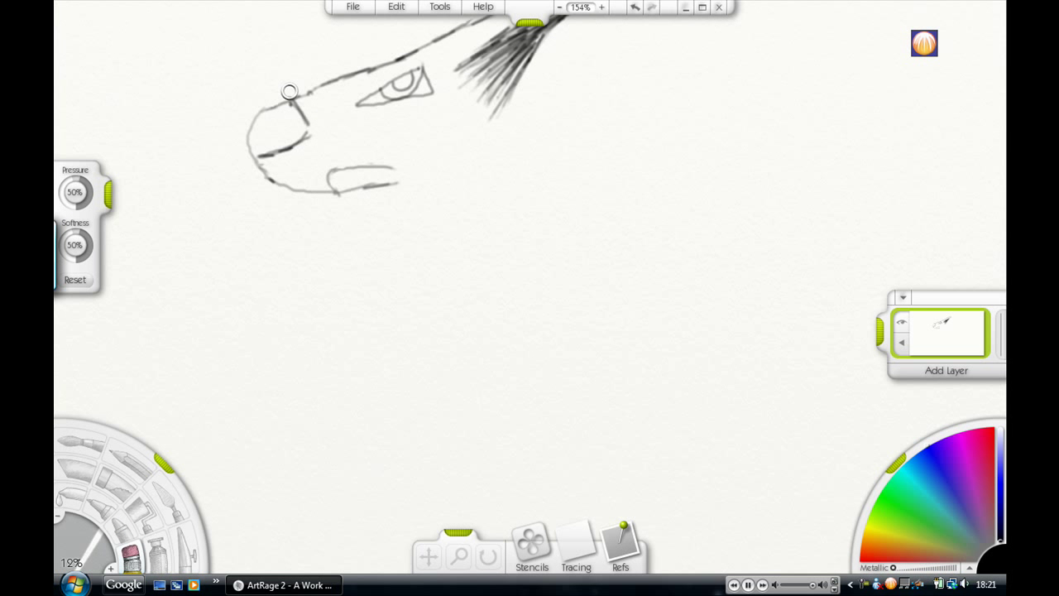
Extend the jaw line into the throat and draw the jagged front edge of the chest fur.
{"action": "left_click_drag", "start_coordinate": [458, 556], "coordinate": [389, 442]}
{"action": "key", "text": "p"}
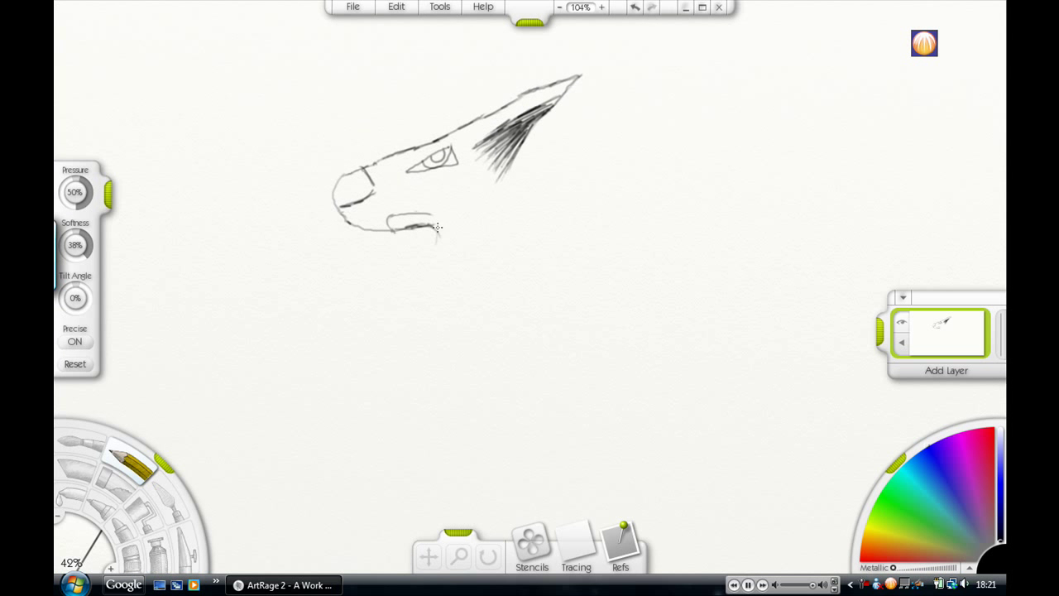
{"action": "left_click_drag", "start_coordinate": [421, 283], "coordinate": [445, 369]}
{"action": "left_click_drag", "start_coordinate": [378, 405], "coordinate": [472, 243]}
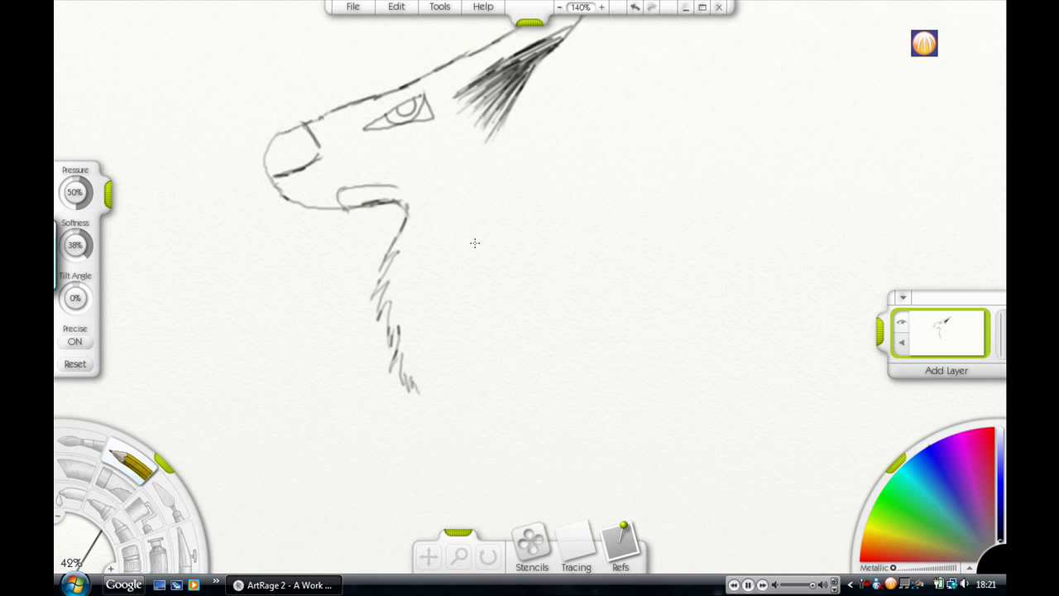
{"action": "left_click_drag", "start_coordinate": [405, 207], "coordinate": [457, 278]}
{"action": "left_click", "coordinate": [635, 7]}
{"action": "left_click", "coordinate": [635, 8]}
{"action": "mouse_move", "coordinate": [406, 211]}
{"action": "left_mouse_down"}
{"action": "mouse_move", "coordinate": [451, 275]}
{"action": "mouse_move", "coordinate": [440, 369]}
{"action": "mouse_move", "coordinate": [419, 393]}
{"action": "left_mouse_up"}
{"action": "left_click", "coordinate": [635, 7]}
{"action": "left_click", "coordinate": [634, 7]}
Draw the jagged rear edge of the chest fur and close the tuft in a point at its bottom.
{"action": "mouse_move", "coordinate": [406, 205]}
{"action": "left_mouse_down"}
{"action": "mouse_move", "coordinate": [465, 246]}
{"action": "mouse_move", "coordinate": [452, 295]}
{"action": "left_mouse_up"}
{"action": "left_click_drag", "start_coordinate": [455, 285], "coordinate": [452, 332]}
{"action": "left_click_drag", "start_coordinate": [455, 263], "coordinate": [443, 312]}
{"action": "left_click_drag", "start_coordinate": [437, 223], "coordinate": [468, 266]}
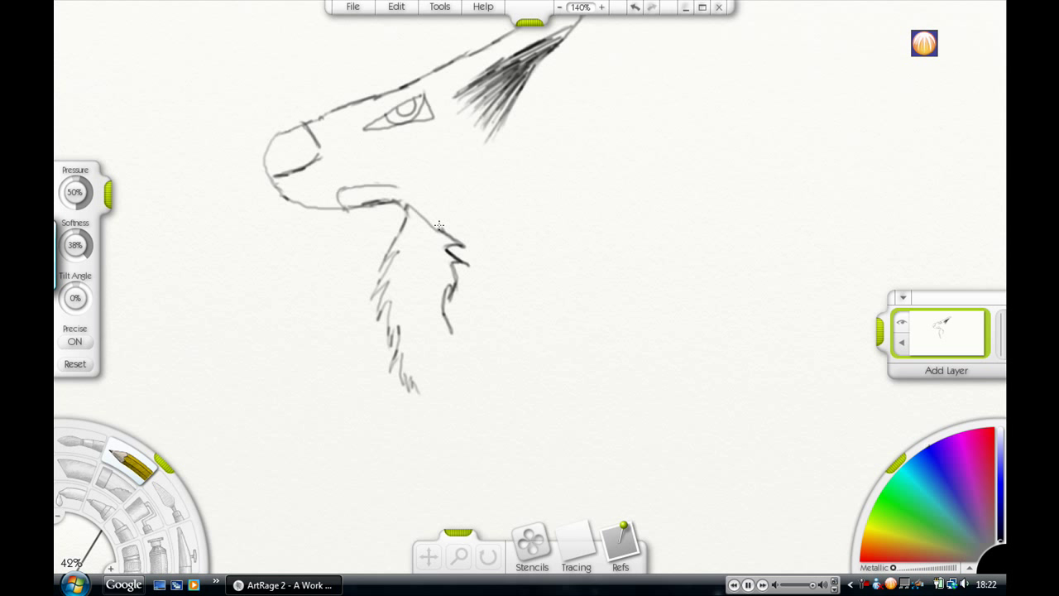
{"action": "left_click_drag", "start_coordinate": [409, 205], "coordinate": [442, 228]}
{"action": "mouse_move", "coordinate": [448, 326]}
{"action": "left_mouse_down"}
{"action": "mouse_move", "coordinate": [444, 372]}
{"action": "mouse_move", "coordinate": [425, 398]}
{"action": "mouse_move", "coordinate": [389, 308]}
{"action": "mouse_move", "coordinate": [389, 259]}
{"action": "mouse_move", "coordinate": [407, 200]}
{"action": "left_mouse_up"}
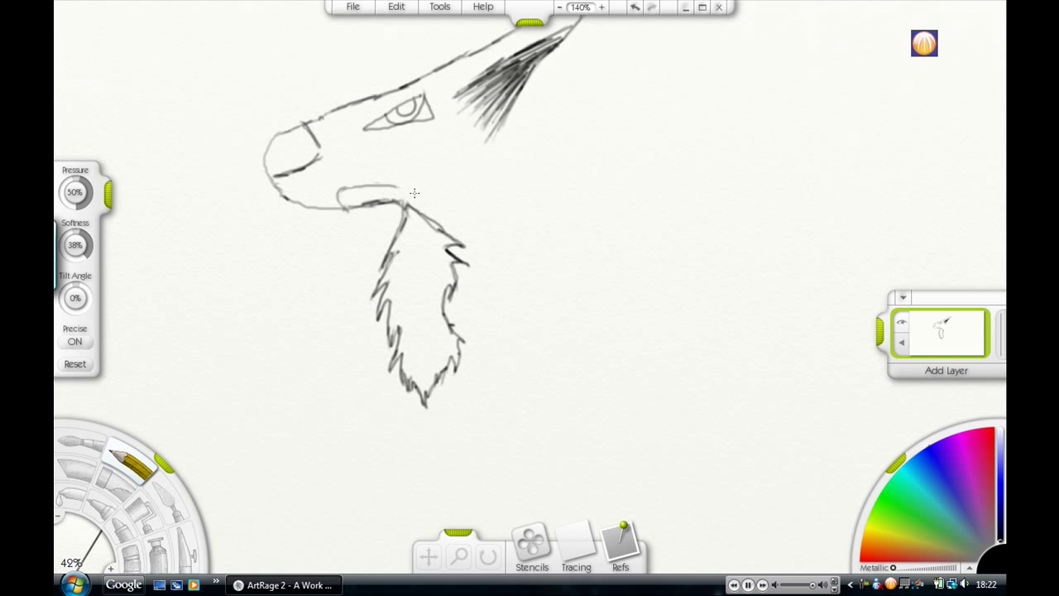
Darken the mouth and muzzle contour and erase the excess line in front of the nose.
{"action": "left_click_drag", "start_coordinate": [339, 205], "coordinate": [392, 186]}
{"action": "mouse_move", "coordinate": [306, 125]}
{"action": "left_mouse_down"}
{"action": "mouse_move", "coordinate": [278, 192]}
{"action": "mouse_move", "coordinate": [346, 208]}
{"action": "left_mouse_up"}
{"action": "left_click", "coordinate": [130, 555]}
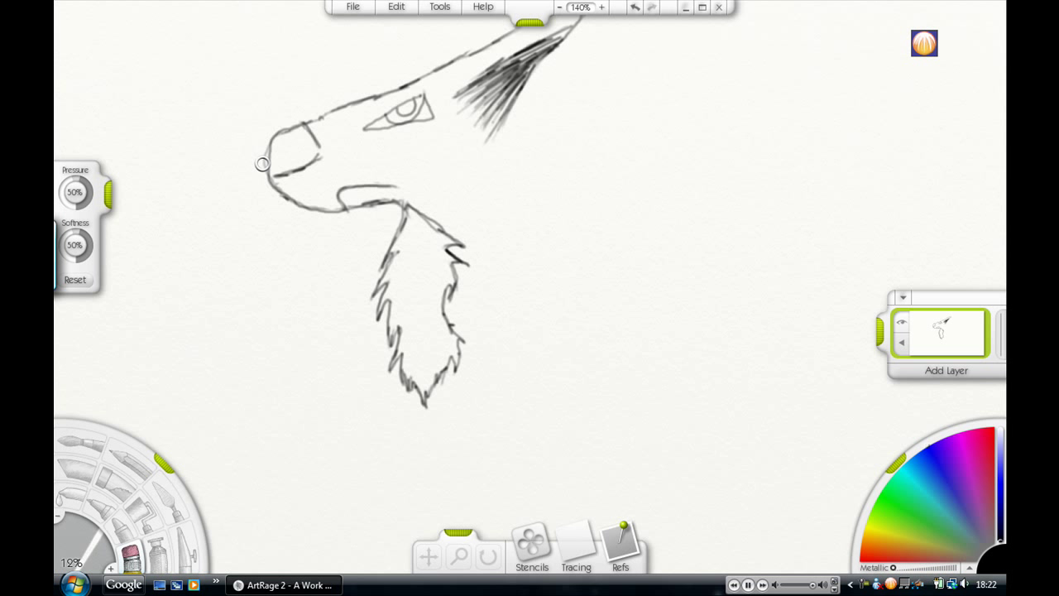
{"action": "left_click_drag", "start_coordinate": [263, 157], "coordinate": [261, 169]}
Draw the front and rear edges of a slim front leg below the chest fur and close its base with a hoof line.
{"action": "left_click_drag", "start_coordinate": [459, 557], "coordinate": [416, 476]}
{"action": "left_click", "coordinate": [133, 465]}
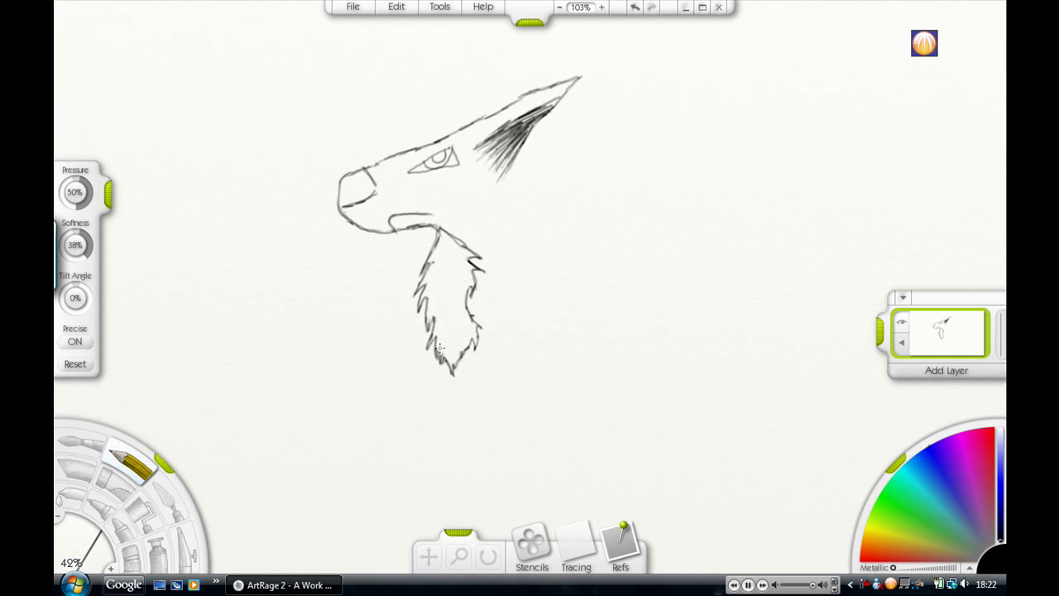
{"action": "left_click_drag", "start_coordinate": [460, 409], "coordinate": [466, 468]}
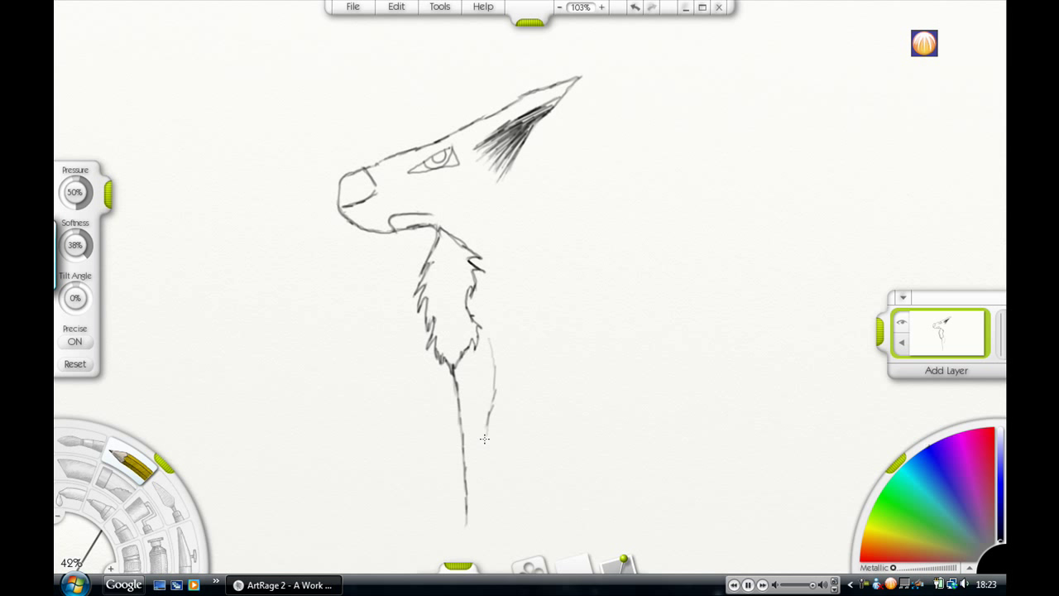
{"action": "left_click", "coordinate": [635, 7]}
{"action": "left_click", "coordinate": [636, 7]}
{"action": "left_click_drag", "start_coordinate": [486, 385], "coordinate": [480, 515]}
{"action": "mouse_move", "coordinate": [466, 516]}
{"action": "left_mouse_down"}
{"action": "mouse_move", "coordinate": [463, 551]}
{"action": "mouse_move", "coordinate": [481, 516]}
{"action": "left_mouse_up"}
{"action": "left_click_drag", "start_coordinate": [464, 514], "coordinate": [482, 514]}
Erase the upper rear contour of the front leg and redraw it as an angled shoulder line.
{"action": "left_click", "coordinate": [131, 556]}
{"action": "left_click_drag", "start_coordinate": [494, 398], "coordinate": [490, 340]}
{"action": "mouse_move", "coordinate": [486, 385]}
{"action": "left_mouse_down"}
{"action": "mouse_move", "coordinate": [481, 512]}
{"action": "mouse_move", "coordinate": [486, 385]}
{"action": "left_mouse_up"}
{"action": "left_click", "coordinate": [133, 464]}
{"action": "left_click_drag", "start_coordinate": [494, 382], "coordinate": [489, 330]}
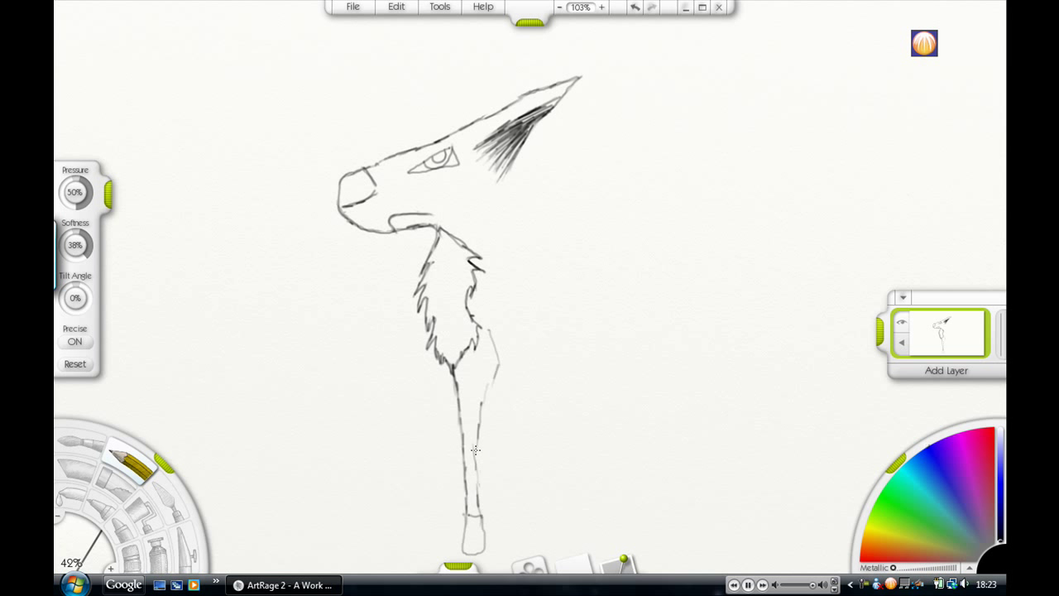
Erase the hoof lines at the bottom of the front leg and redraw the hoof.
{"action": "left_click", "coordinate": [131, 556]}
{"action": "left_click_drag", "start_coordinate": [466, 523], "coordinate": [482, 546]}
{"action": "left_click", "coordinate": [132, 463]}
{"action": "left_click_drag", "start_coordinate": [467, 501], "coordinate": [465, 551]}
Refine the lower front leg's contour around the hoof with alternating pencil and eraser touches.
{"action": "left_click", "coordinate": [429, 556]}
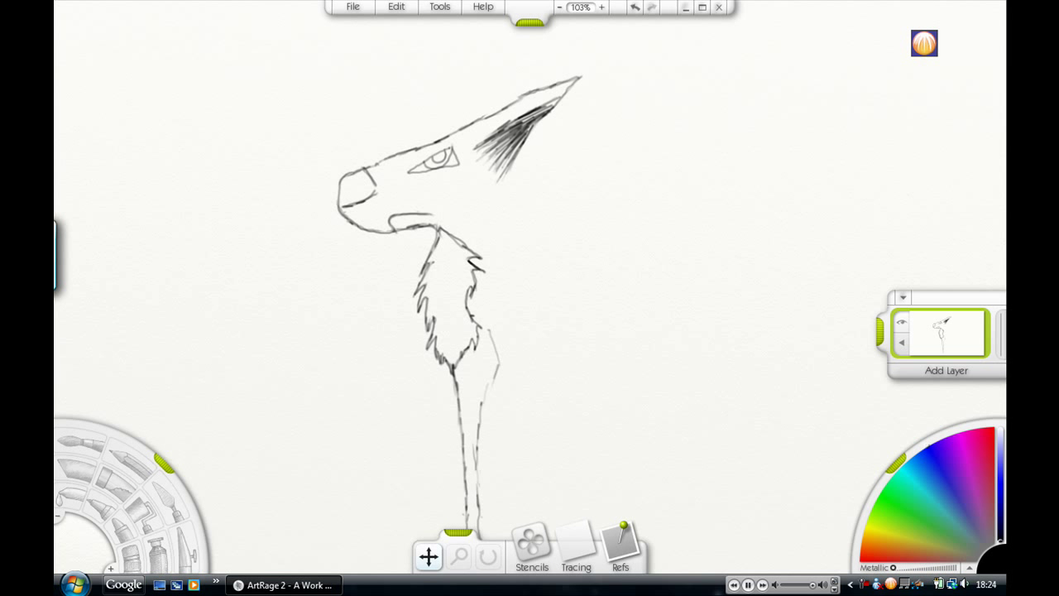
{"action": "left_click_drag", "start_coordinate": [465, 497], "coordinate": [496, 426]}
{"action": "left_click", "coordinate": [132, 463]}
{"action": "mouse_move", "coordinate": [509, 438]}
{"action": "left_mouse_down"}
{"action": "mouse_move", "coordinate": [511, 482]}
{"action": "mouse_move", "coordinate": [498, 481]}
{"action": "mouse_move", "coordinate": [513, 407]}
{"action": "mouse_move", "coordinate": [512, 493]}
{"action": "mouse_move", "coordinate": [501, 405]}
{"action": "left_mouse_up"}
{"action": "left_click", "coordinate": [130, 556]}
{"action": "left_click", "coordinate": [132, 463]}
{"action": "key", "text": "ctrl+z"}
{"action": "left_click", "coordinate": [131, 556]}
{"action": "left_click", "coordinate": [133, 463]}
Darken the front edge of the front leg from the chest fur down to the hoof.
{"action": "left_click", "coordinate": [458, 555]}
{"action": "left_click", "coordinate": [132, 463]}
{"action": "left_click_drag", "start_coordinate": [468, 306], "coordinate": [478, 374]}
{"action": "left_click", "coordinate": [457, 533]}
{"action": "left_click_drag", "start_coordinate": [480, 415], "coordinate": [489, 524]}
{"action": "left_click_drag", "start_coordinate": [477, 359], "coordinate": [480, 422]}
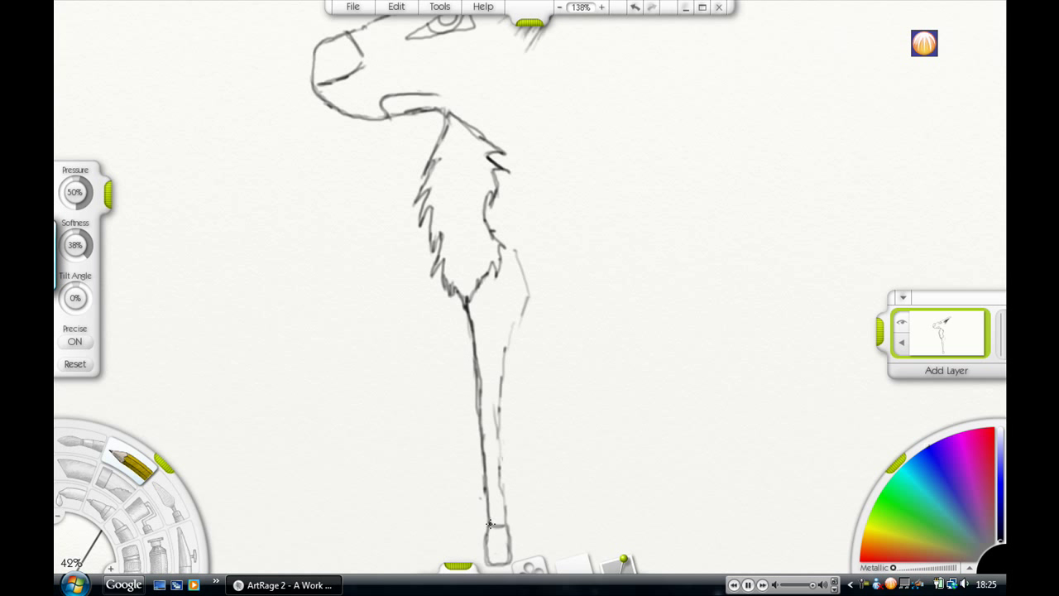
{"action": "mouse_move", "coordinate": [489, 524]}
{"action": "left_mouse_down"}
{"action": "mouse_move", "coordinate": [519, 258]}
{"action": "mouse_move", "coordinate": [451, 293]}
{"action": "mouse_move", "coordinate": [470, 333]}
{"action": "left_mouse_up"}
Rework the bottom tip of the chest fur into jagged tufts overlapping the top of the front leg.
{"action": "left_click", "coordinate": [130, 556]}
{"action": "left_click", "coordinate": [132, 463]}
{"action": "left_click_drag", "start_coordinate": [461, 283], "coordinate": [472, 333]}
{"action": "mouse_move", "coordinate": [472, 333]}
{"action": "left_mouse_down"}
{"action": "mouse_move", "coordinate": [453, 285]}
{"action": "mouse_move", "coordinate": [478, 284]}
{"action": "mouse_move", "coordinate": [470, 296]}
{"action": "left_mouse_up"}
{"action": "left_click", "coordinate": [132, 556]}
{"action": "left_click", "coordinate": [137, 462]}
{"action": "left_click_drag", "start_coordinate": [487, 274], "coordinate": [485, 287]}
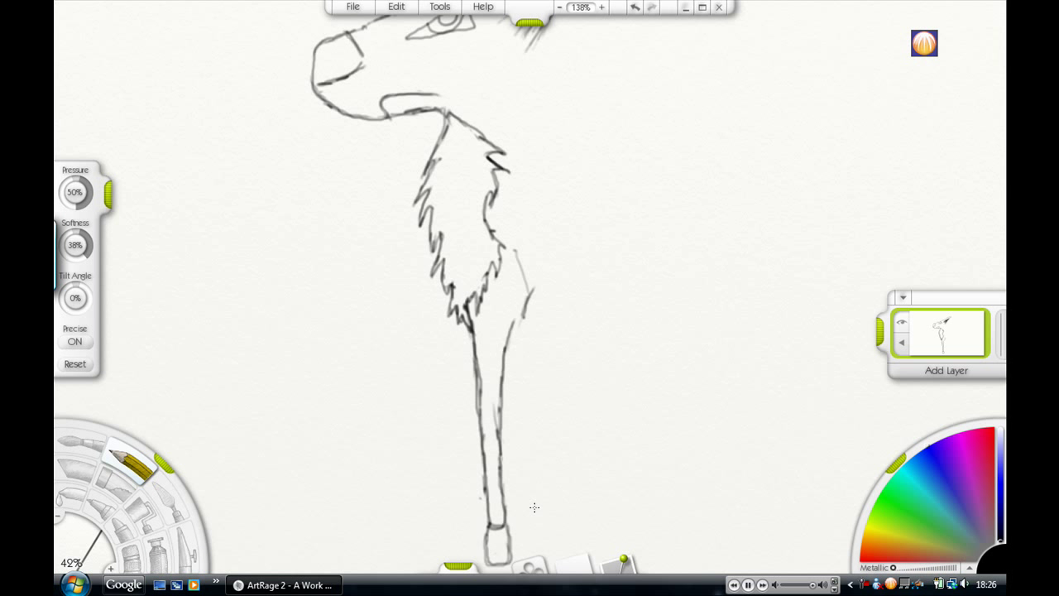
Start the belly line behind the front leg and draw a second ear with the neck line below it.
{"action": "mouse_move", "coordinate": [459, 555]}
{"action": "left_mouse_down"}
{"action": "mouse_move", "coordinate": [455, 526]}
{"action": "mouse_move", "coordinate": [492, 483]}
{"action": "left_mouse_up"}
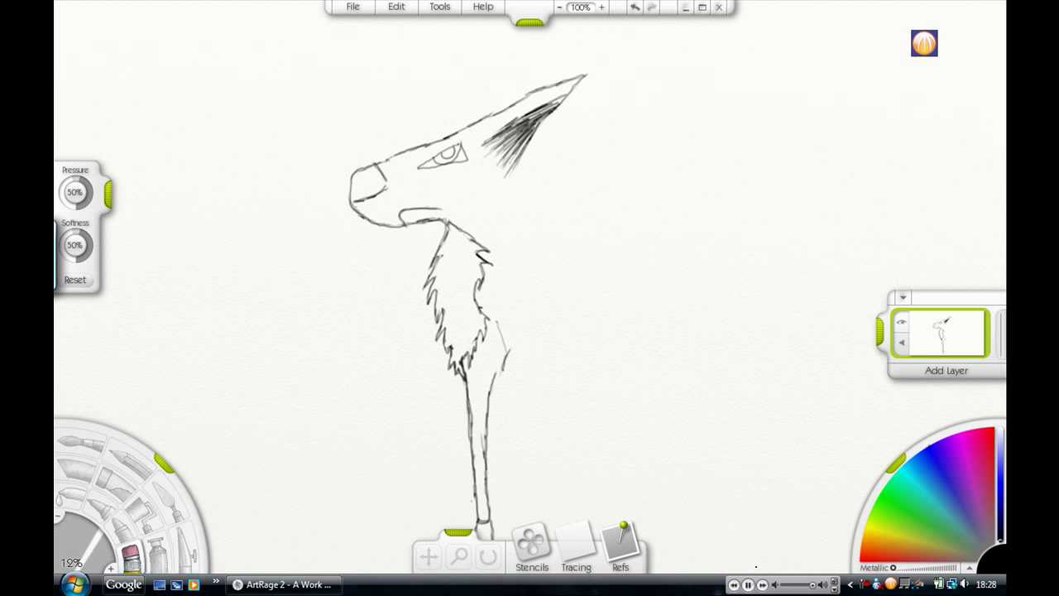
{"action": "mouse_move", "coordinate": [508, 351]}
{"action": "left_mouse_down"}
{"action": "mouse_move", "coordinate": [504, 369]}
{"action": "mouse_move", "coordinate": [571, 342]}
{"action": "left_mouse_up"}
{"action": "left_click", "coordinate": [133, 463]}
{"action": "mouse_move", "coordinate": [524, 166]}
{"action": "left_mouse_down"}
{"action": "mouse_move", "coordinate": [578, 105]}
{"action": "mouse_move", "coordinate": [617, 102]}
{"action": "mouse_move", "coordinate": [554, 111]}
{"action": "mouse_move", "coordinate": [571, 125]}
{"action": "mouse_move", "coordinate": [524, 159]}
{"action": "left_mouse_up"}
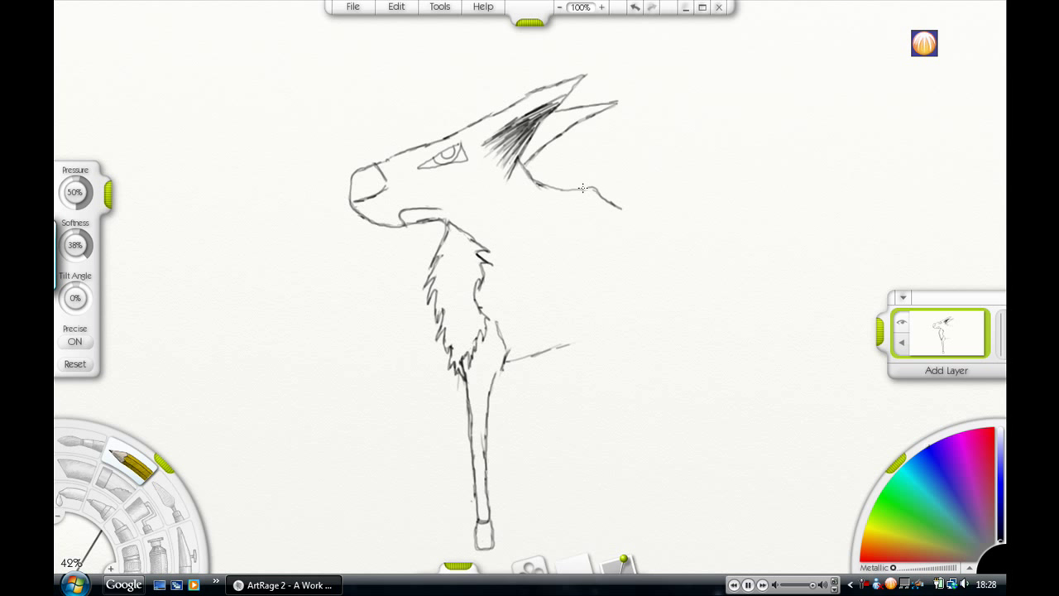
Draw the back line, a long curved tail and the rump curve, and extend the belly line rearward.
{"action": "left_click", "coordinate": [635, 7]}
{"action": "mouse_move", "coordinate": [622, 208]}
{"action": "left_mouse_down"}
{"action": "mouse_move", "coordinate": [736, 248]}
{"action": "mouse_move", "coordinate": [863, 199]}
{"action": "mouse_move", "coordinate": [1001, 175]}
{"action": "mouse_move", "coordinate": [852, 221]}
{"action": "mouse_move", "coordinate": [784, 276]}
{"action": "left_mouse_up"}
{"action": "mouse_move", "coordinate": [1001, 175]}
{"action": "left_mouse_down"}
{"action": "mouse_move", "coordinate": [876, 200]}
{"action": "mouse_move", "coordinate": [795, 240]}
{"action": "left_mouse_up"}
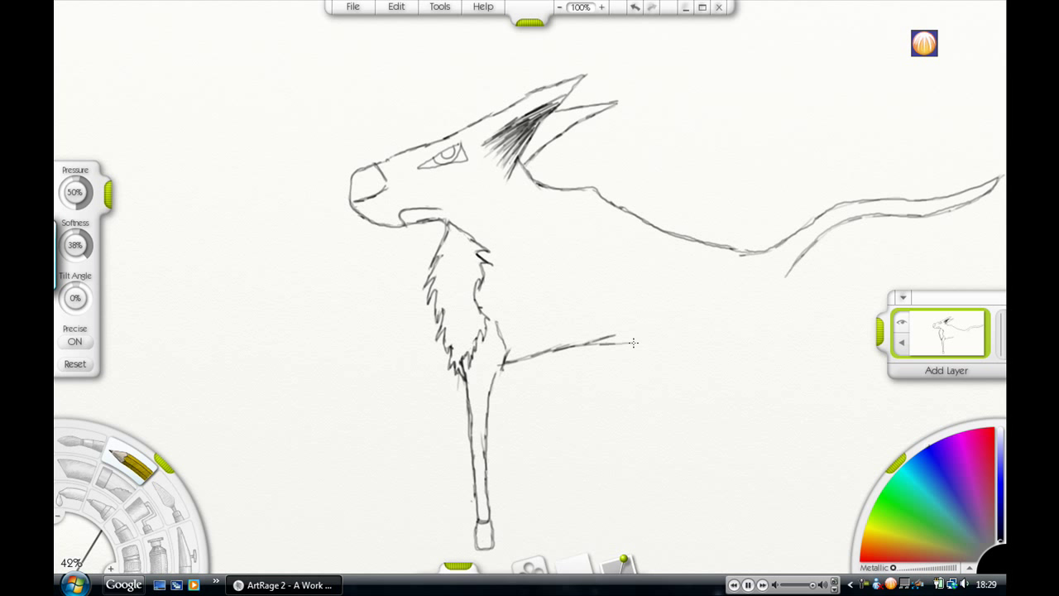
{"action": "left_click_drag", "start_coordinate": [633, 341], "coordinate": [720, 335]}
Erase the tail, the rear part of the back line and the rear end of the belly line.
{"action": "left_click", "coordinate": [131, 557]}
{"action": "left_click_drag", "start_coordinate": [735, 251], "coordinate": [745, 249]}
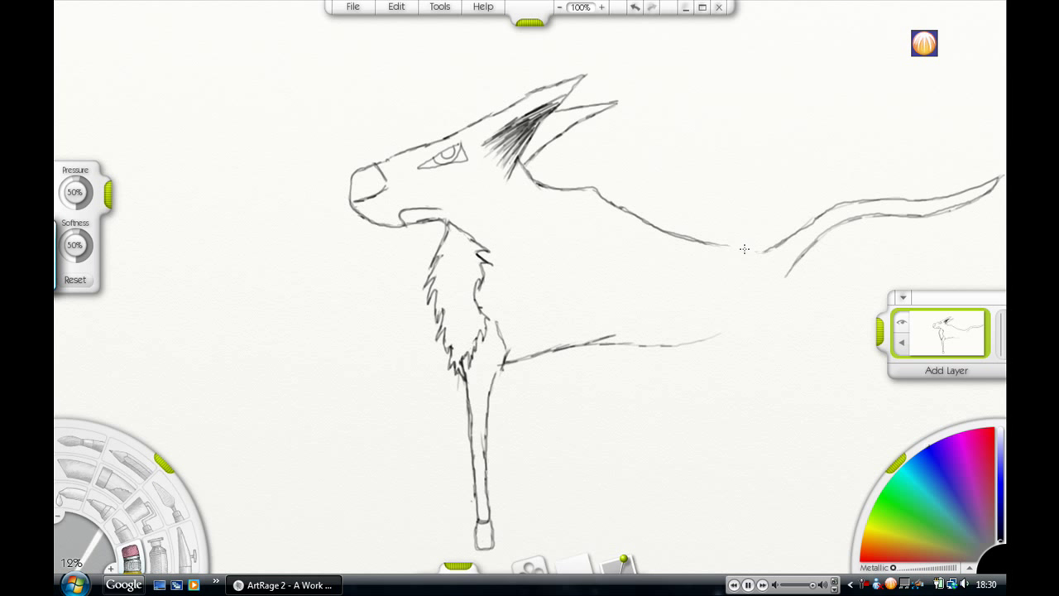
{"action": "mouse_move", "coordinate": [817, 218]}
{"action": "left_mouse_down"}
{"action": "mouse_move", "coordinate": [993, 182]}
{"action": "mouse_move", "coordinate": [852, 226]}
{"action": "mouse_move", "coordinate": [785, 274]}
{"action": "left_mouse_up"}
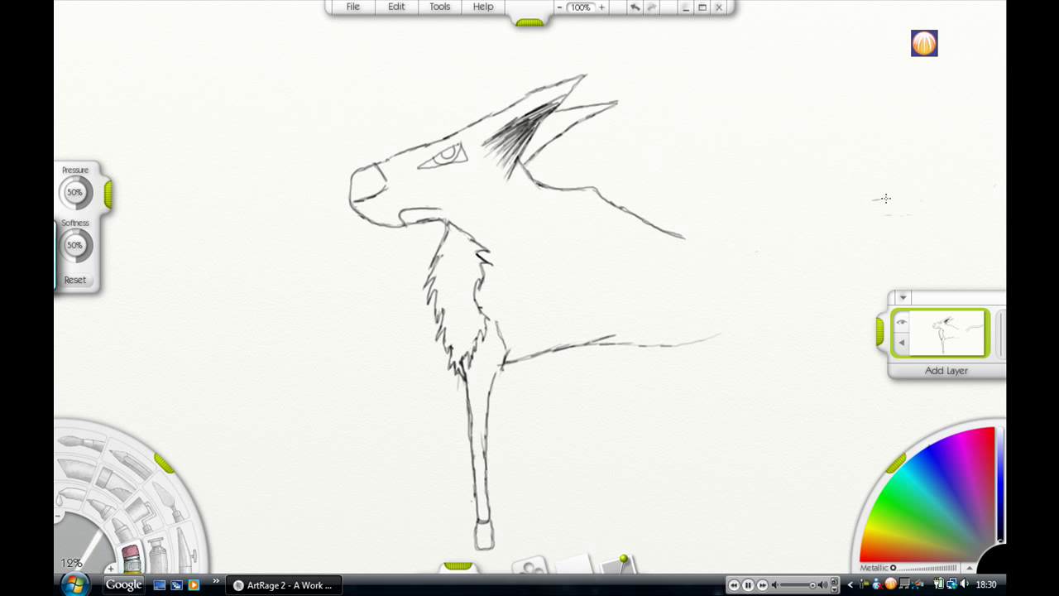
{"action": "left_click", "coordinate": [130, 462]}
{"action": "left_click", "coordinate": [131, 556]}
{"action": "mouse_move", "coordinate": [674, 344]}
{"action": "left_mouse_down"}
{"action": "mouse_move", "coordinate": [718, 333]}
{"action": "mouse_move", "coordinate": [534, 354]}
{"action": "mouse_move", "coordinate": [613, 342]}
{"action": "left_mouse_up"}
Redraw the rear back line with a shorter tapering tail, a rump curve and a rising belly line.
{"action": "left_click", "coordinate": [130, 462]}
{"action": "left_click_drag", "start_coordinate": [738, 229], "coordinate": [953, 170]}
{"action": "mouse_move", "coordinate": [953, 171]}
{"action": "left_mouse_down"}
{"action": "mouse_move", "coordinate": [820, 215]}
{"action": "mouse_move", "coordinate": [729, 275]}
{"action": "left_mouse_up"}
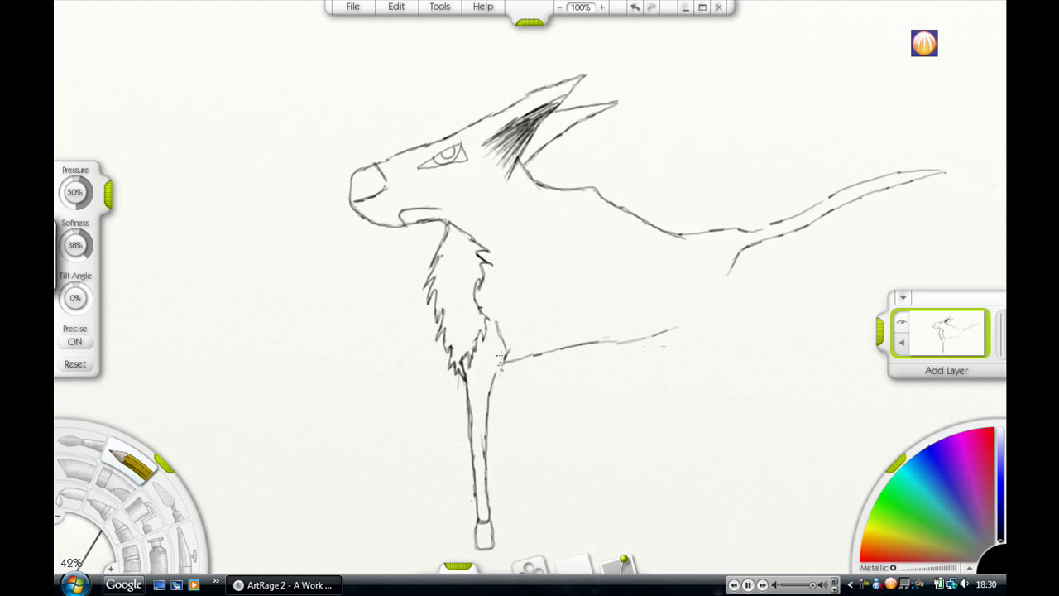
Draw a jagged patch of fur along the belly behind the front leg, joined to the belly line.
{"action": "left_click", "coordinate": [464, 565]}
{"action": "left_click_drag", "start_coordinate": [458, 556], "coordinate": [497, 513]}
{"action": "left_click", "coordinate": [137, 463]}
{"action": "mouse_move", "coordinate": [525, 379]}
{"action": "left_mouse_down"}
{"action": "mouse_move", "coordinate": [634, 361]}
{"action": "mouse_move", "coordinate": [579, 407]}
{"action": "mouse_move", "coordinate": [495, 412]}
{"action": "mouse_move", "coordinate": [577, 370]}
{"action": "mouse_move", "coordinate": [636, 382]}
{"action": "mouse_move", "coordinate": [482, 421]}
{"action": "mouse_move", "coordinate": [756, 352]}
{"action": "left_mouse_up"}
Erase and redraw the neck and back contour as a smooth line into the tail, and tidy the eye.
{"action": "left_click", "coordinate": [133, 556]}
{"action": "left_click", "coordinate": [132, 463]}
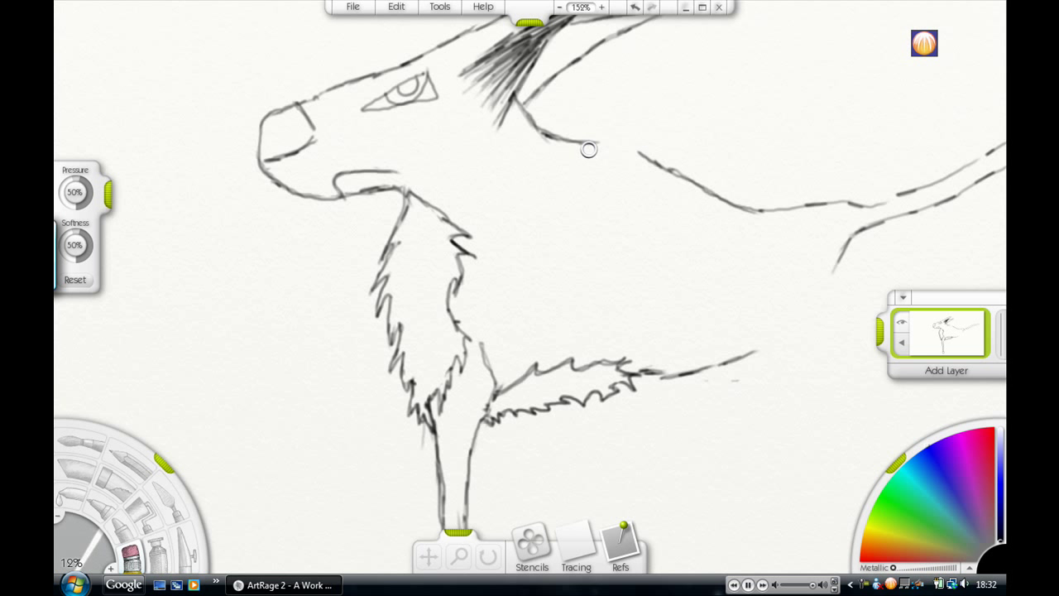
{"action": "left_click_drag", "start_coordinate": [647, 157], "coordinate": [514, 96]}
{"action": "mouse_move", "coordinate": [755, 210]}
{"action": "left_mouse_down"}
{"action": "mouse_move", "coordinate": [913, 192]}
{"action": "mouse_move", "coordinate": [827, 207]}
{"action": "left_mouse_up"}
{"action": "key", "text": "e"}
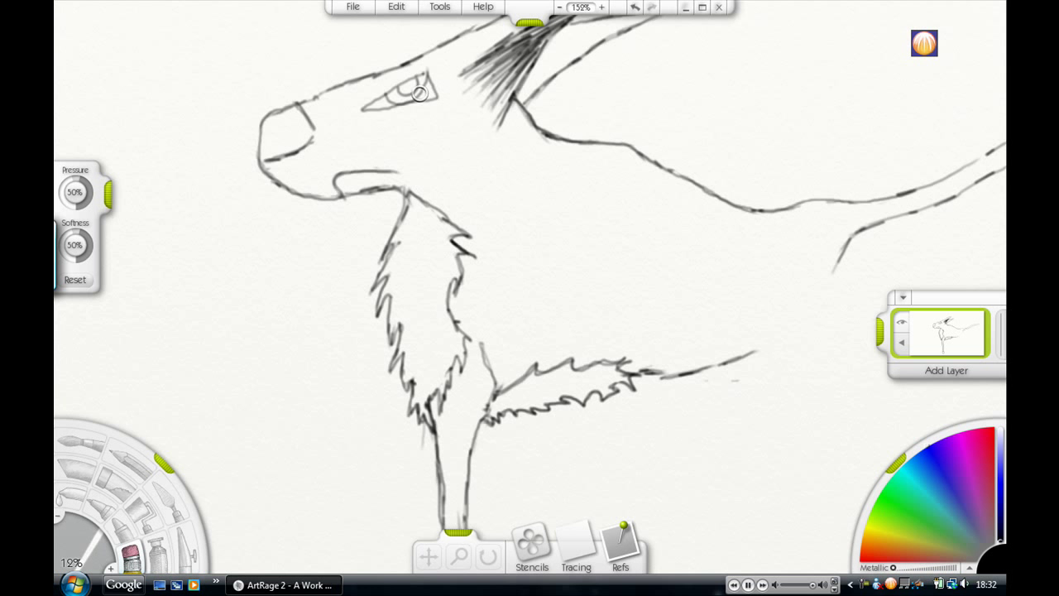
{"action": "key", "text": "p"}
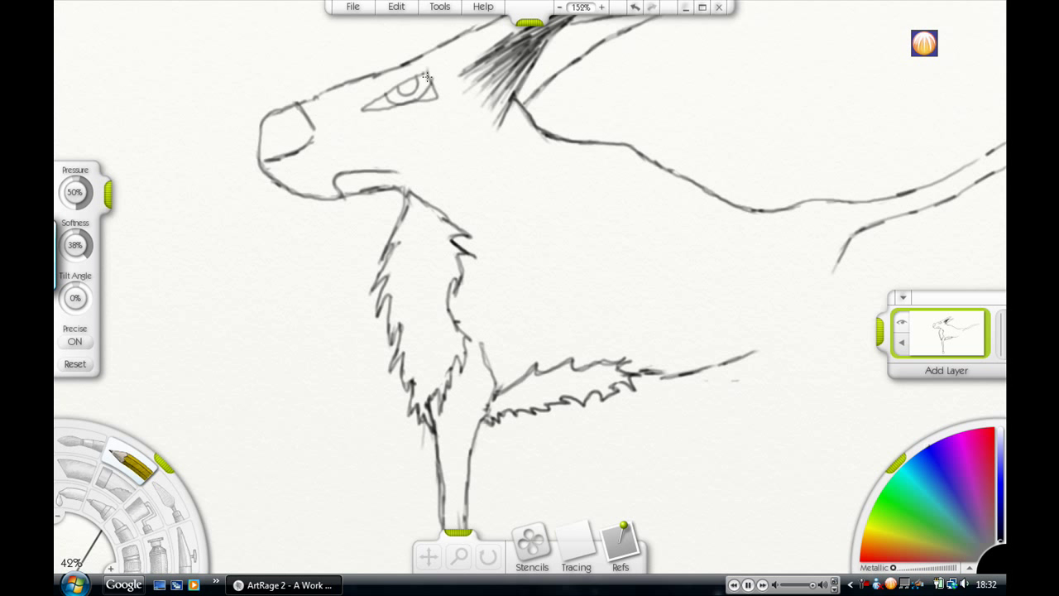
Erase the upper rear edge of the front leg and redraw it slanting down from the belly fur.
{"action": "left_click", "coordinate": [459, 556]}
{"action": "mouse_move", "coordinate": [494, 311]}
{"action": "left_mouse_down"}
{"action": "mouse_move", "coordinate": [428, 458]}
{"action": "mouse_move", "coordinate": [454, 438]}
{"action": "left_mouse_up"}
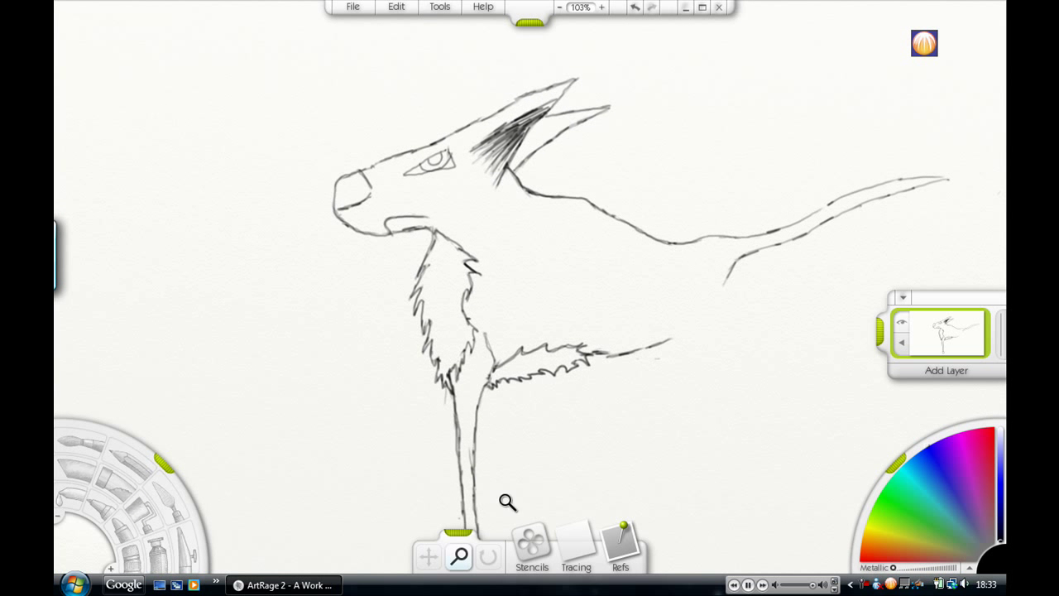
{"action": "left_click", "coordinate": [122, 528]}
{"action": "left_click_drag", "start_coordinate": [481, 400], "coordinate": [475, 478]}
{"action": "left_click", "coordinate": [131, 461]}
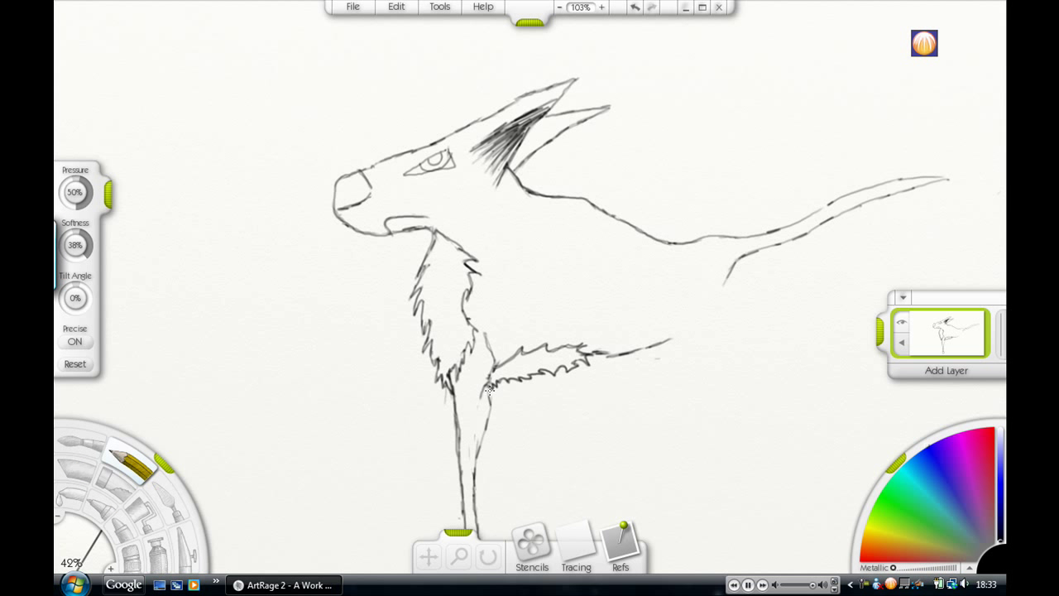
{"action": "mouse_move", "coordinate": [494, 383]}
{"action": "left_mouse_down"}
{"action": "mouse_move", "coordinate": [476, 469]}
{"action": "mouse_move", "coordinate": [483, 399]}
{"action": "mouse_move", "coordinate": [494, 402]}
{"action": "mouse_move", "coordinate": [487, 379]}
{"action": "left_mouse_up"}
{"action": "left_click", "coordinate": [132, 556]}
{"action": "left_click", "coordinate": [131, 462]}
{"action": "left_click", "coordinate": [131, 557]}
{"action": "key", "text": "p"}
Smooth the back line at the base of the tail and extend the rump curve downward.
{"action": "left_click", "coordinate": [132, 556]}
{"action": "left_click_drag", "start_coordinate": [696, 240], "coordinate": [756, 235]}
{"action": "left_click", "coordinate": [132, 463]}
{"action": "left_click_drag", "start_coordinate": [738, 257], "coordinate": [724, 288]}
Sketch the second front leg behind the first, with its rear edge slanting down from the belly fur.
{"action": "left_click_drag", "start_coordinate": [508, 383], "coordinate": [479, 453]}
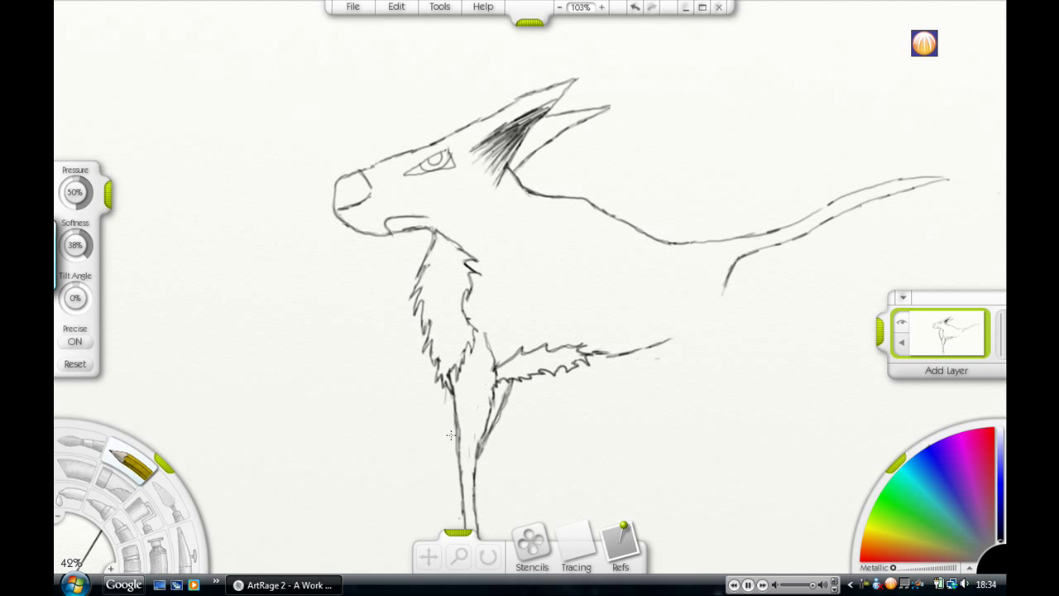
{"action": "mouse_move", "coordinate": [466, 545]}
{"action": "left_mouse_down"}
{"action": "mouse_move", "coordinate": [481, 569]}
{"action": "mouse_move", "coordinate": [425, 501]}
{"action": "left_mouse_up"}
{"action": "left_click_drag", "start_coordinate": [507, 333], "coordinate": [483, 386]}
Draw the second front leg's hoof and darken the dividing lines above both front hooves.
{"action": "left_click_drag", "start_coordinate": [458, 556], "coordinate": [538, 422]}
{"action": "left_click_drag", "start_coordinate": [428, 556], "coordinate": [460, 382]}
{"action": "left_click", "coordinate": [457, 532]}
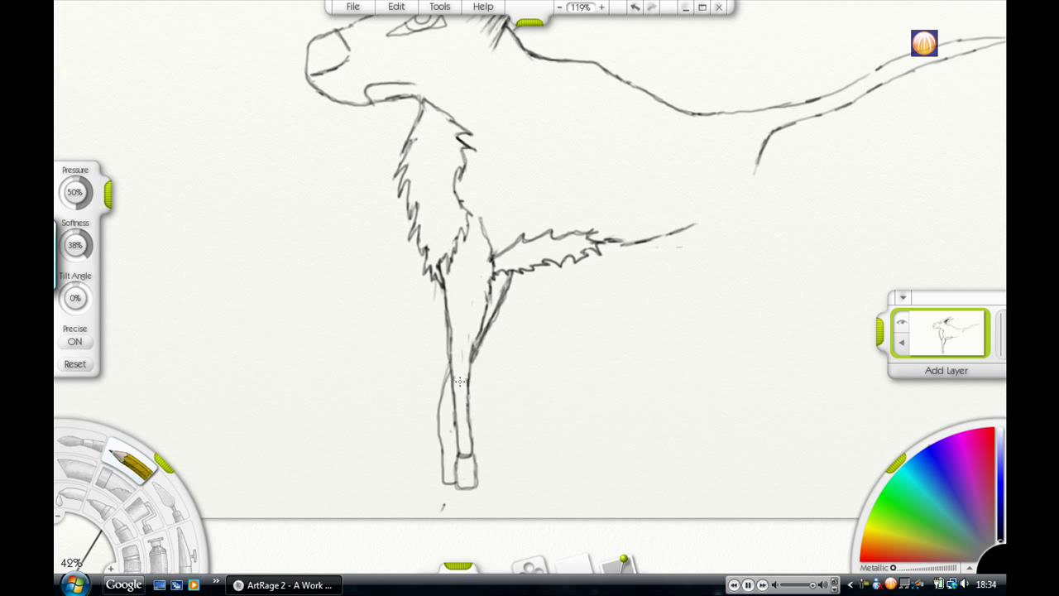
{"action": "mouse_move", "coordinate": [443, 453]}
{"action": "left_mouse_down"}
{"action": "mouse_move", "coordinate": [457, 454]}
{"action": "mouse_move", "coordinate": [447, 371]}
{"action": "mouse_move", "coordinate": [475, 455]}
{"action": "left_mouse_up"}
{"action": "left_click_drag", "start_coordinate": [443, 453], "coordinate": [440, 481]}
Clean up stray marks inside the front legs' contours.
{"action": "key", "text": "e"}
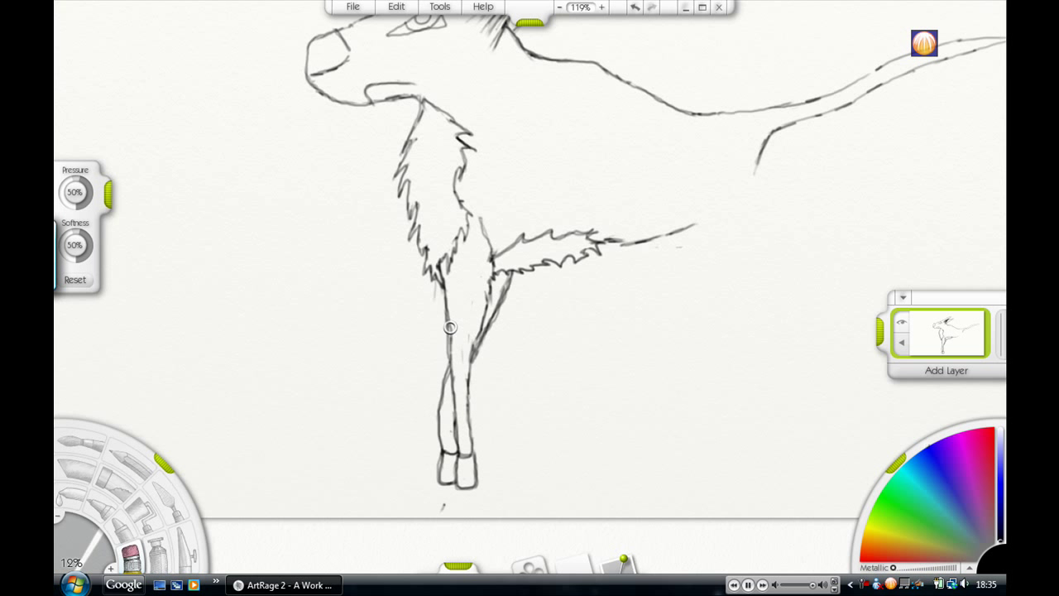
{"action": "key", "text": "p"}
{"action": "mouse_move", "coordinate": [443, 366]}
{"action": "left_mouse_down"}
{"action": "mouse_move", "coordinate": [445, 376]}
{"action": "mouse_move", "coordinate": [509, 291]}
{"action": "mouse_move", "coordinate": [507, 276]}
{"action": "left_mouse_up"}
{"action": "key", "text": "ctrl+z"}
{"action": "left_click", "coordinate": [132, 557]}
{"action": "left_click", "coordinate": [130, 464]}
{"action": "left_click", "coordinate": [132, 557]}
{"action": "key", "text": "e"}
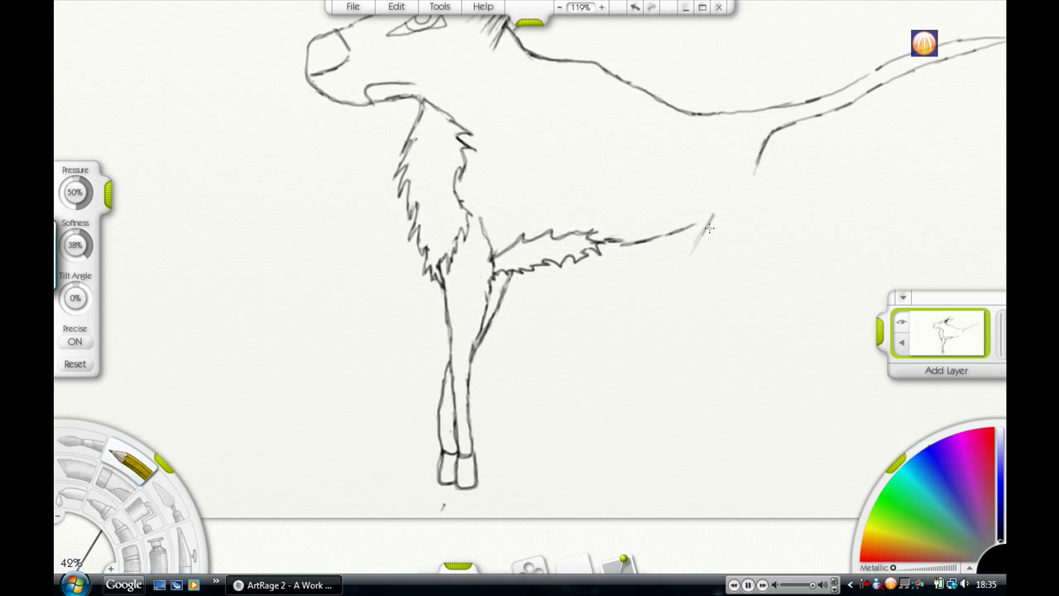
Draw the hind leg with thigh, bent hock and hoof, joining it to the belly line and the rump curve.
{"action": "left_click_drag", "start_coordinate": [709, 228], "coordinate": [726, 338]}
{"action": "left_click_drag", "start_coordinate": [754, 172], "coordinate": [753, 209]}
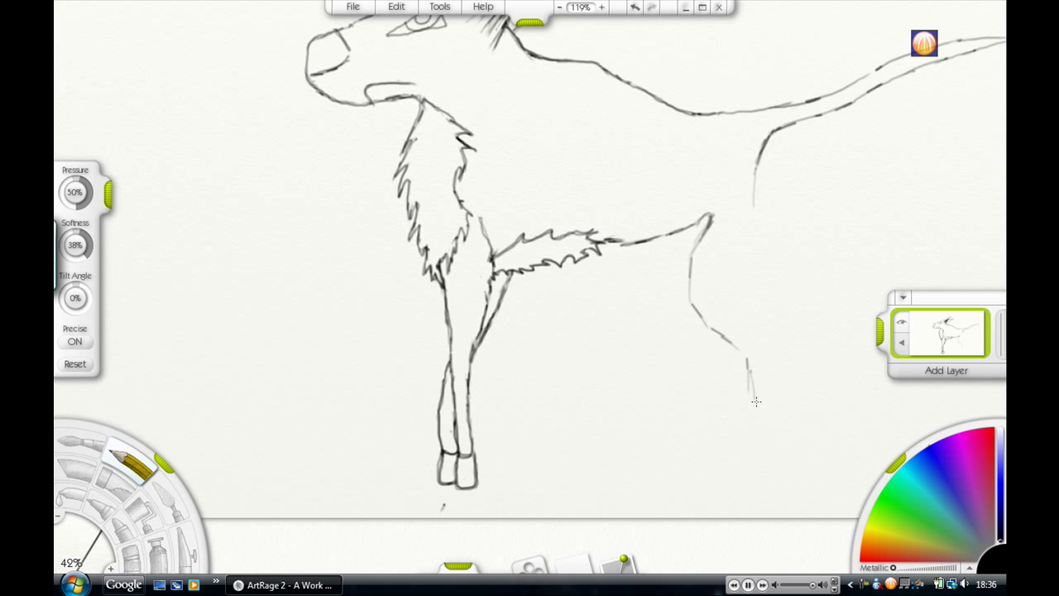
{"action": "left_click_drag", "start_coordinate": [770, 354], "coordinate": [754, 207]}
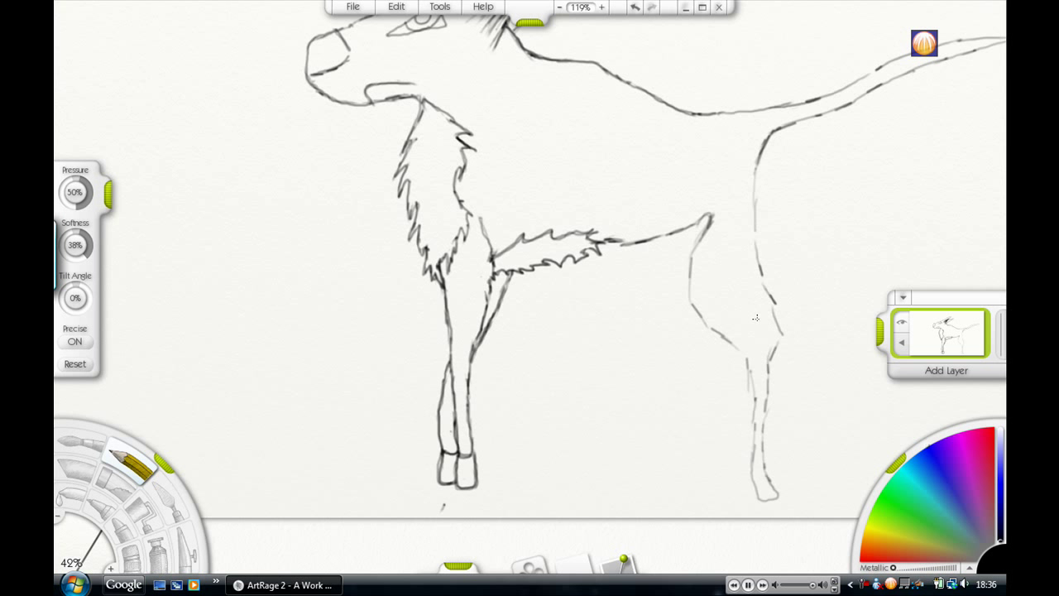
Refine the hind leg's lower front edge up to the hock and erase the stray line beside it.
{"action": "key", "text": "e"}
{"action": "left_click_drag", "start_coordinate": [749, 476], "coordinate": [754, 430]}
{"action": "key", "text": "e"}
{"action": "mouse_move", "coordinate": [734, 345]}
{"action": "left_mouse_down"}
{"action": "mouse_move", "coordinate": [752, 377]}
{"action": "mouse_move", "coordinate": [751, 446]}
{"action": "left_mouse_up"}
{"action": "key", "text": "e"}
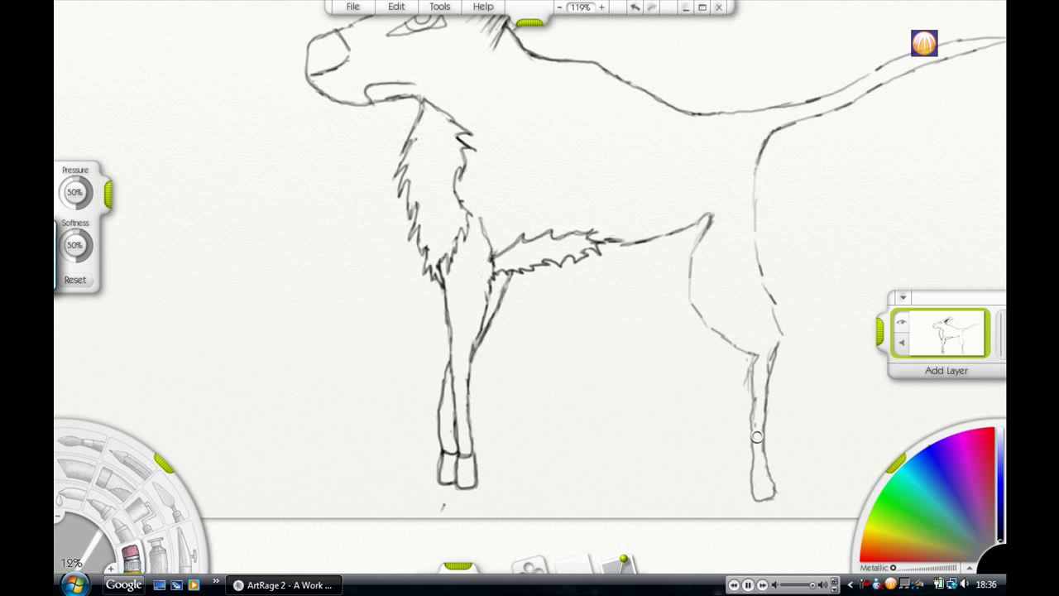
{"action": "left_click_drag", "start_coordinate": [751, 359], "coordinate": [744, 392]}
Redraw the hind hoof shorter with a dividing line above it, and darken the hind leg's contours from rump to hock.
{"action": "left_click", "coordinate": [130, 464]}
{"action": "left_click", "coordinate": [133, 557]}
{"action": "left_click_drag", "start_coordinate": [772, 497], "coordinate": [749, 488]}
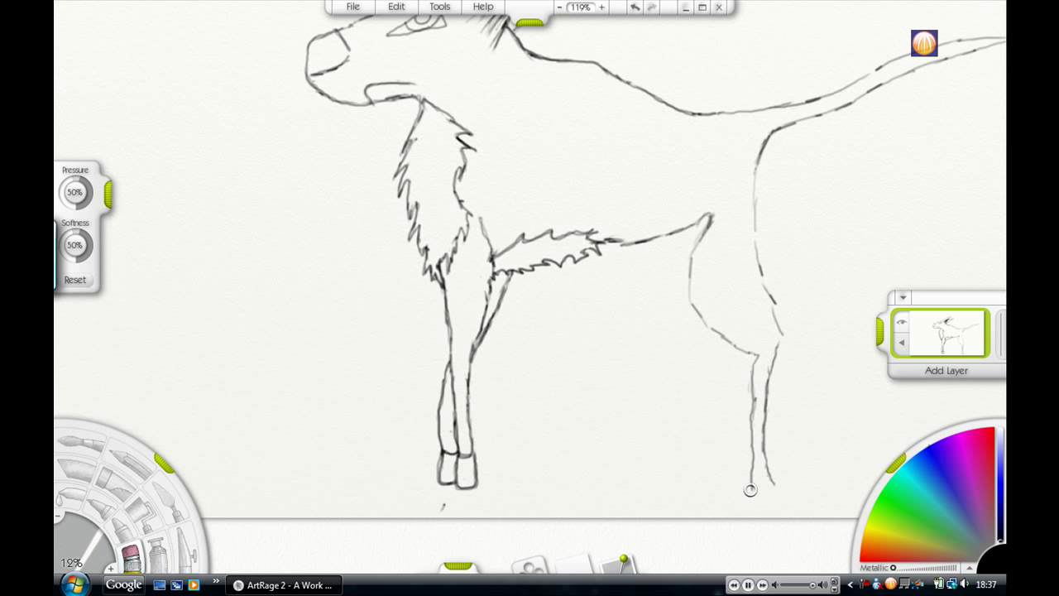
{"action": "left_click", "coordinate": [130, 464]}
{"action": "key", "text": "e"}
{"action": "key", "text": "e"}
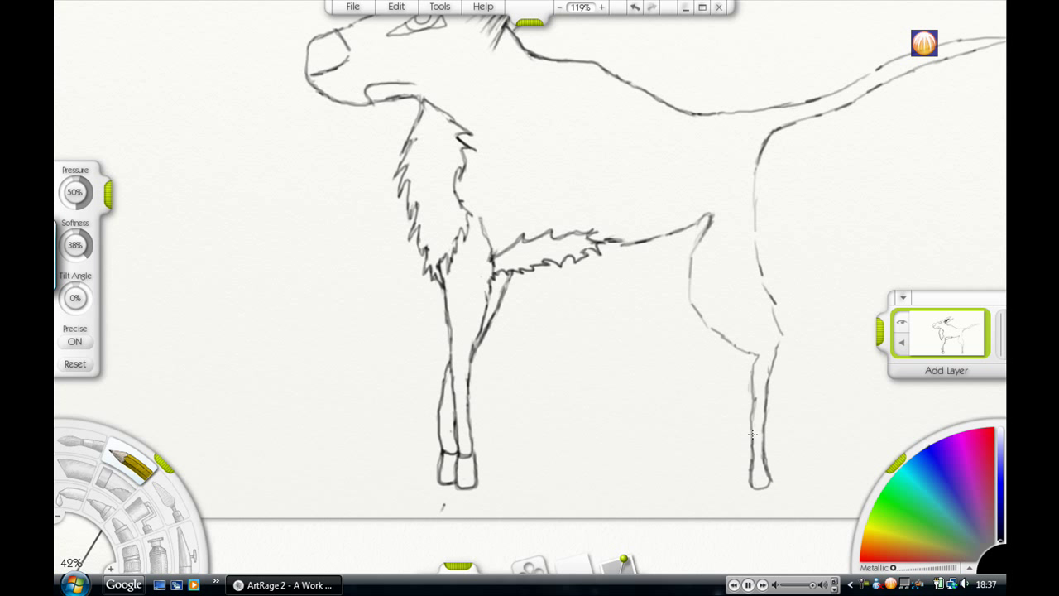
{"action": "mouse_move", "coordinate": [753, 169]}
{"action": "left_mouse_down"}
{"action": "mouse_move", "coordinate": [785, 341]}
{"action": "mouse_move", "coordinate": [778, 355]}
{"action": "left_mouse_up"}
{"action": "left_click_drag", "start_coordinate": [709, 220], "coordinate": [711, 329]}
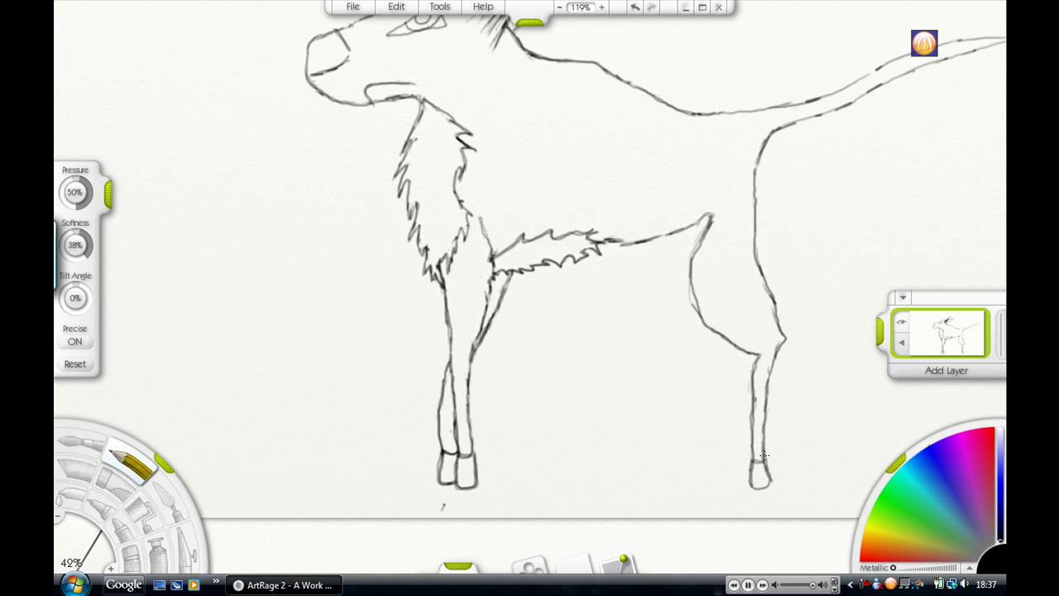
Sketch the second hind leg in front of the first, with a curved thigh, bent hock and narrow lower leg.
{"action": "left_click_drag", "start_coordinate": [696, 222], "coordinate": [669, 299]}
{"action": "left_click_drag", "start_coordinate": [682, 248], "coordinate": [705, 419]}
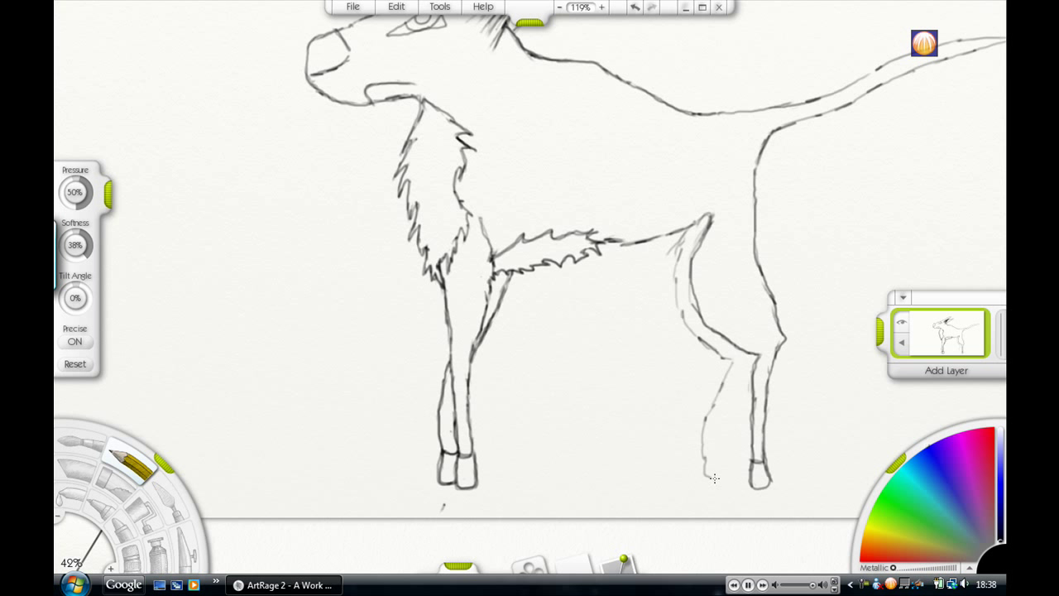
{"action": "mouse_move", "coordinate": [714, 477]}
{"action": "left_mouse_down"}
{"action": "mouse_move", "coordinate": [737, 373]}
{"action": "mouse_move", "coordinate": [720, 475]}
{"action": "mouse_move", "coordinate": [707, 480]}
{"action": "left_mouse_up"}
{"action": "key", "text": "e"}
{"action": "left_click", "coordinate": [131, 464]}
{"action": "left_click", "coordinate": [132, 557]}
{"action": "mouse_move", "coordinate": [711, 405]}
{"action": "left_mouse_down"}
{"action": "mouse_move", "coordinate": [708, 479]}
{"action": "mouse_move", "coordinate": [715, 447]}
{"action": "left_mouse_up"}
{"action": "left_click", "coordinate": [131, 464]}
{"action": "key", "text": "e"}
Darken the second hind leg's contours, join its thigh to the belly line and add a dividing line above its hoof.
{"action": "left_click_drag", "start_coordinate": [668, 249], "coordinate": [706, 345]}
{"action": "key", "text": "p"}
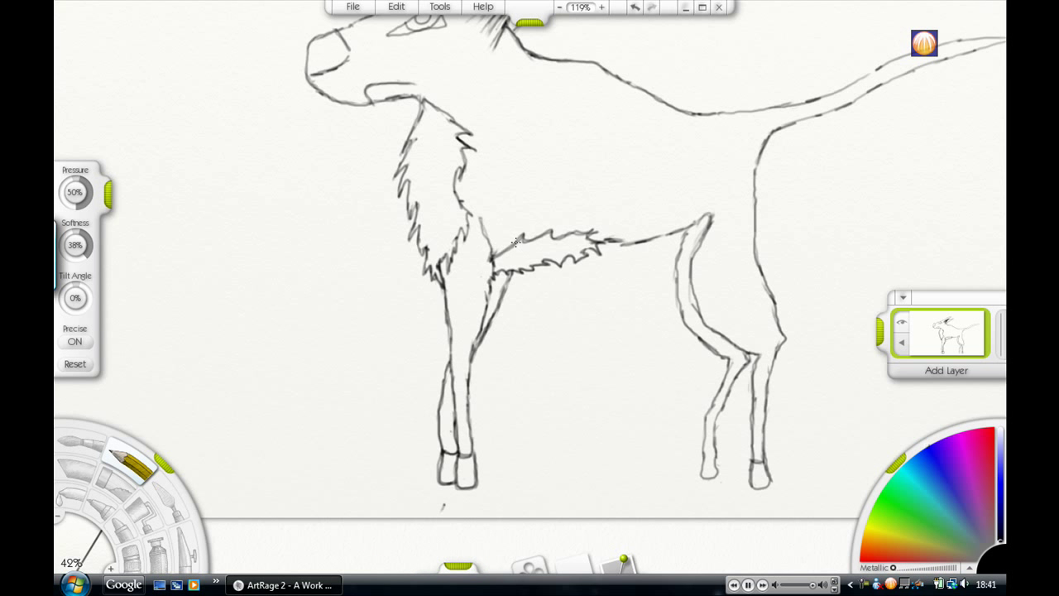
{"action": "key", "text": "e"}
{"action": "key", "text": "p"}
{"action": "left_click_drag", "start_coordinate": [688, 220], "coordinate": [684, 317]}
{"action": "left_click_drag", "start_coordinate": [717, 442], "coordinate": [733, 374]}
{"action": "left_click_drag", "start_coordinate": [717, 451], "coordinate": [703, 452]}
Clean up the second hind leg's edges and redraw its hoof with a darker, neater outline.
{"action": "scroll", "coordinate": [710, 446], "scroll_direction": "up", "scroll_amount": 2}
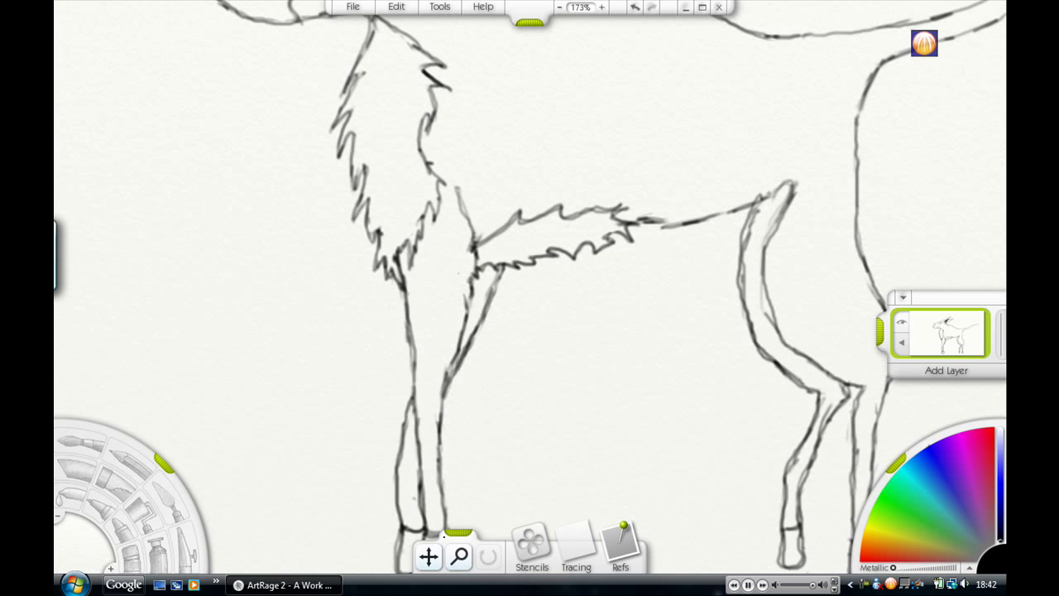
{"action": "left_click_drag", "start_coordinate": [808, 301], "coordinate": [657, 257]}
{"action": "key", "text": "e"}
{"action": "left_click_drag", "start_coordinate": [601, 172], "coordinate": [603, 258]}
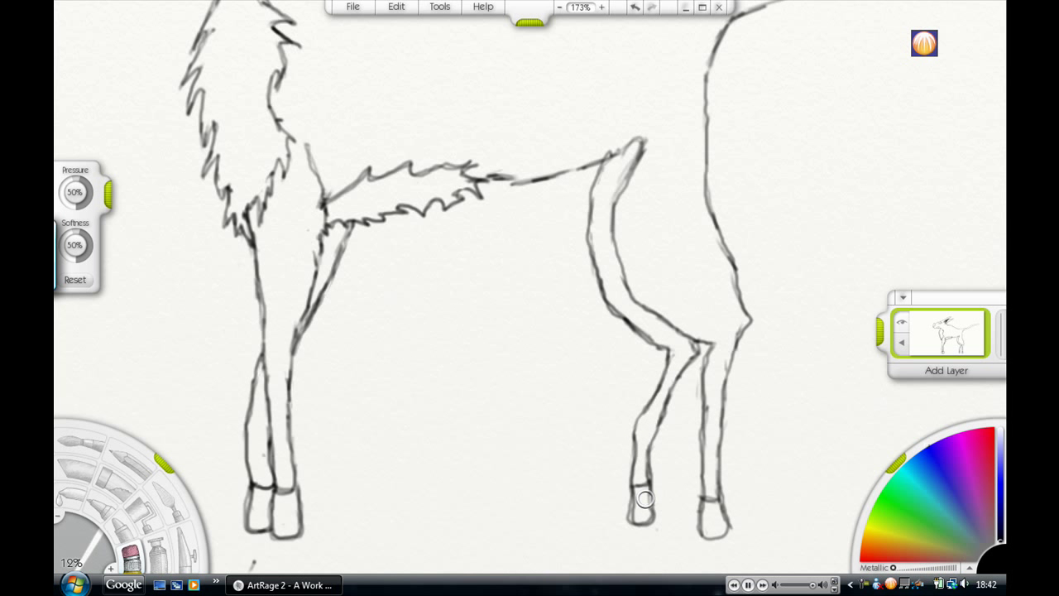
{"action": "key", "text": "p"}
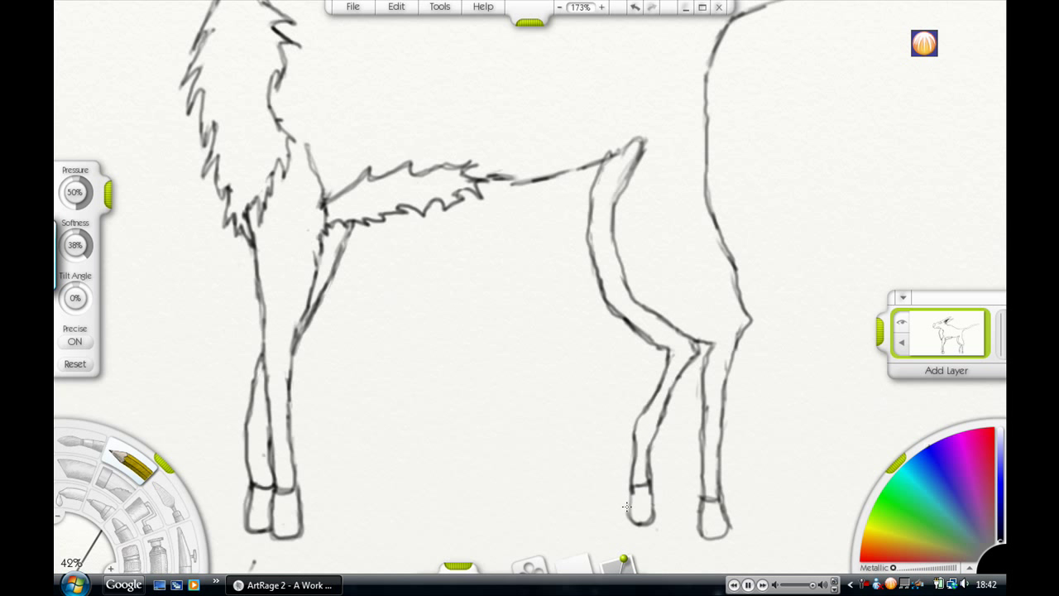
{"action": "key", "text": "e"}
{"action": "key", "text": "p"}
{"action": "key", "text": "e"}
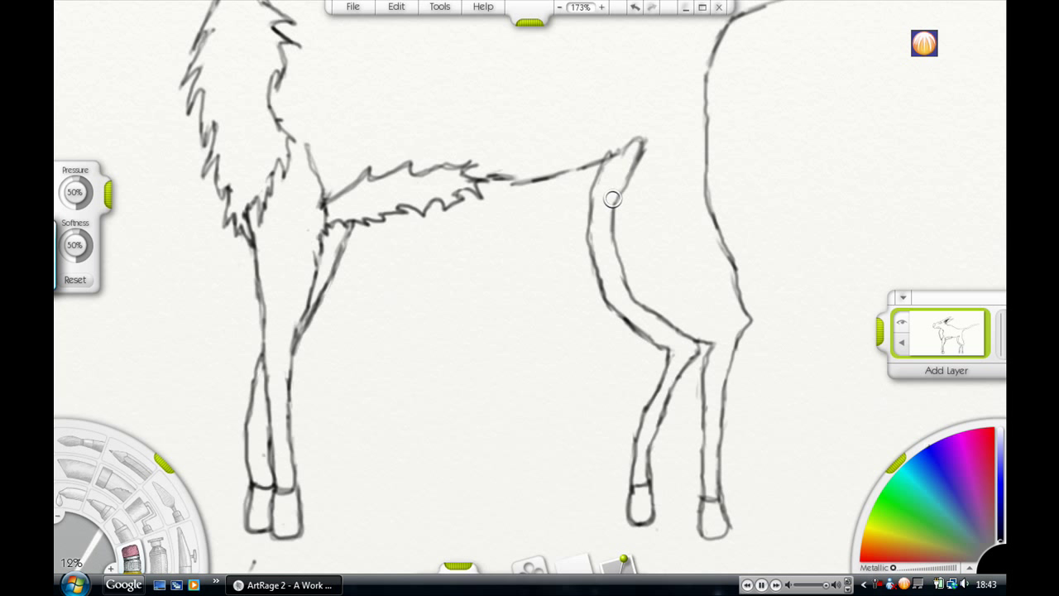
{"action": "key", "text": "p"}
Darken the belly line behind the fur and both edges of the tail.
{"action": "left_click_drag", "start_coordinate": [490, 175], "coordinate": [640, 139]}
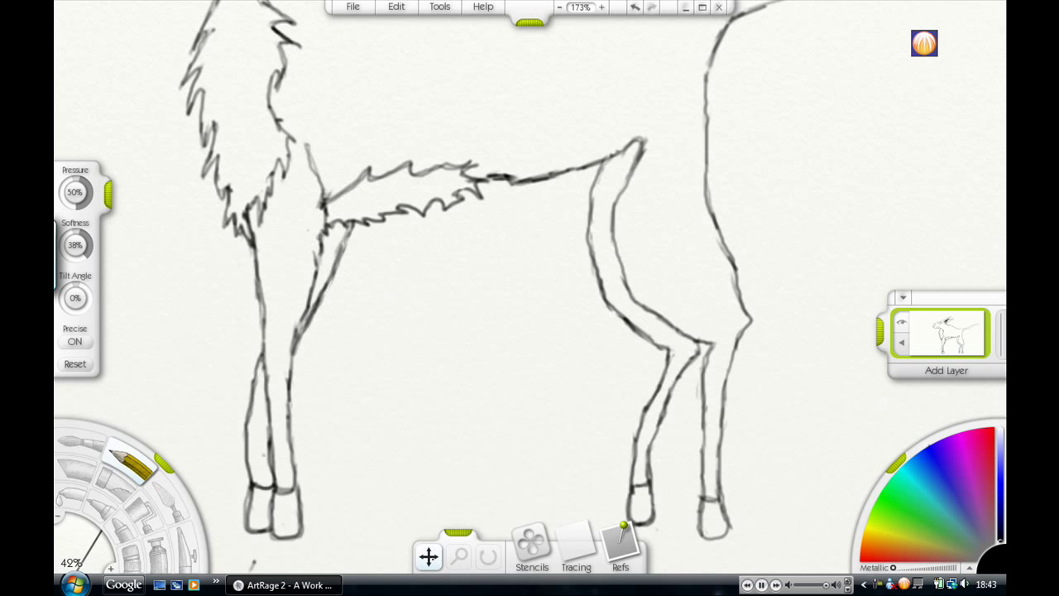
{"action": "left_click_drag", "start_coordinate": [459, 556], "coordinate": [439, 8]}
{"action": "left_click", "coordinate": [439, 7]}
{"action": "left_click", "coordinate": [473, 208]}
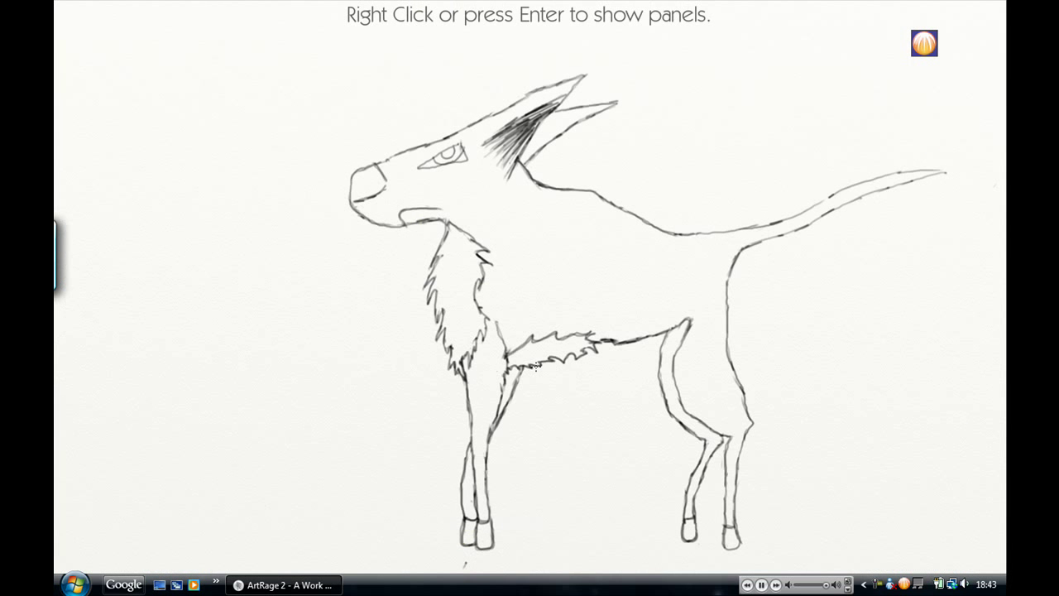
{"action": "mouse_move", "coordinate": [746, 229]}
{"action": "left_mouse_down"}
{"action": "mouse_move", "coordinate": [884, 176]}
{"action": "mouse_move", "coordinate": [944, 172]}
{"action": "left_mouse_up"}
{"action": "left_click_drag", "start_coordinate": [944, 172], "coordinate": [747, 246]}
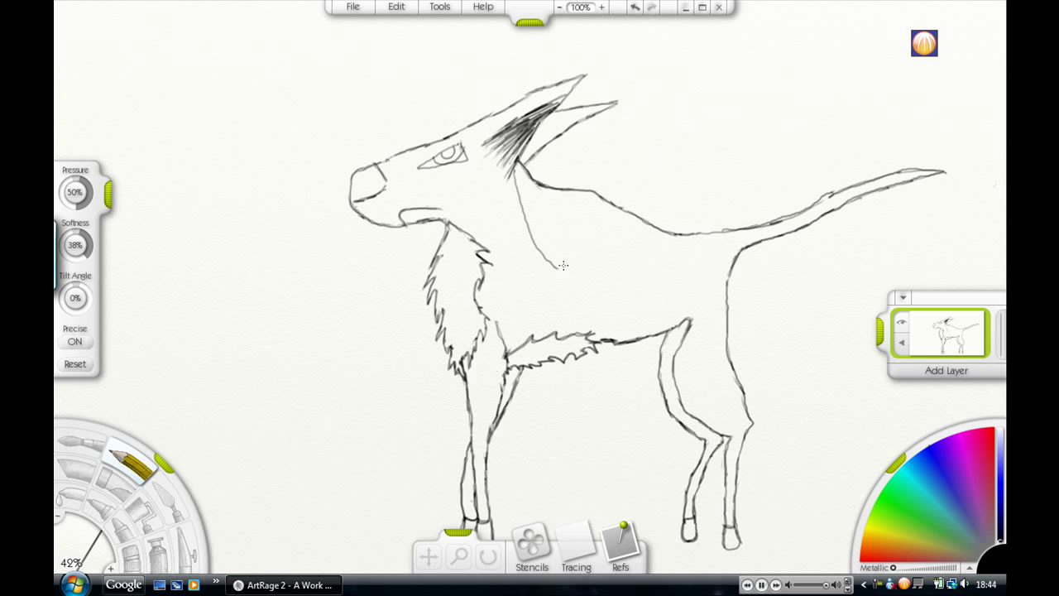
Sketch curling, flame-like markings from the base of the ear across the shoulder and back, plus a spiral on the haunch.
{"action": "key", "text": "ctrl+z"}
{"action": "left_click_drag", "start_coordinate": [516, 170], "coordinate": [536, 256]}
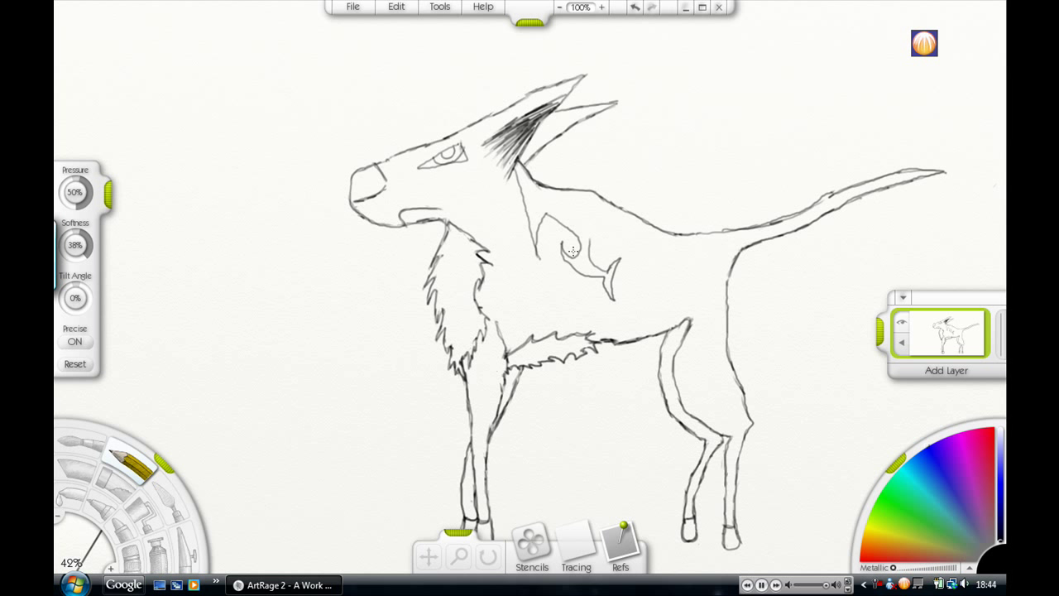
{"action": "left_click_drag", "start_coordinate": [641, 237], "coordinate": [719, 235]}
{"action": "key", "text": "e"}
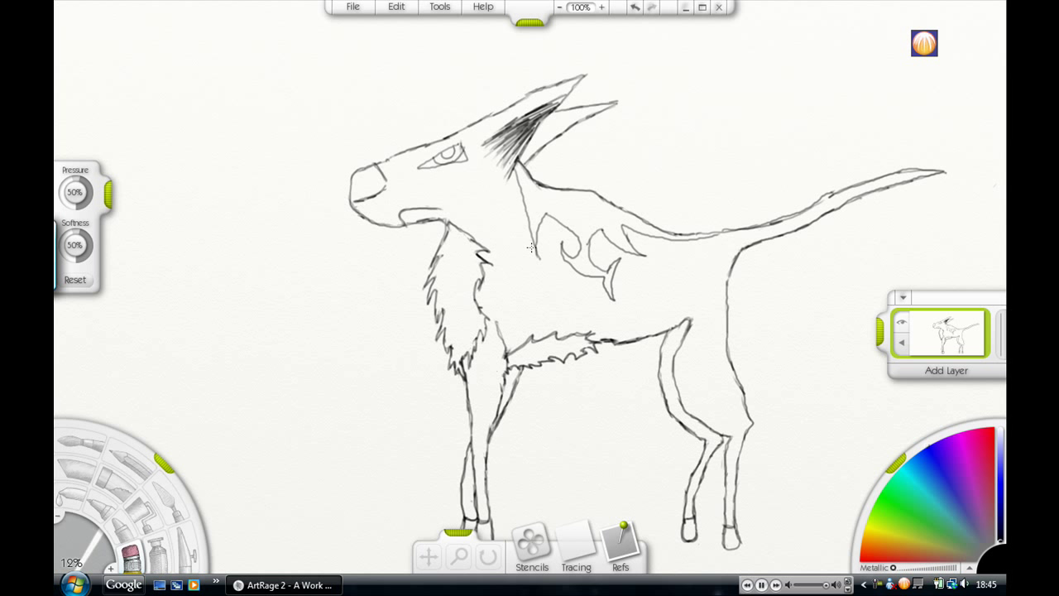
{"action": "left_click", "coordinate": [133, 462]}
{"action": "left_click_drag", "start_coordinate": [561, 253], "coordinate": [575, 268]}
{"action": "key", "text": "e"}
{"action": "key", "text": "p"}
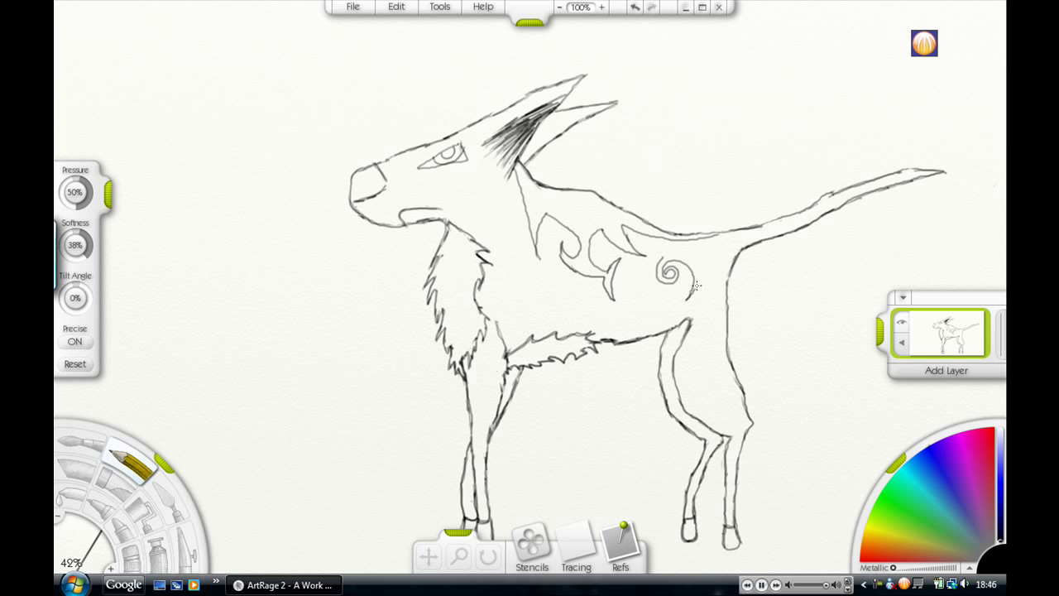
Redraw the haunch spiral with a double outline, a pointed tip above it and a tapering outer curve.
{"action": "left_click", "coordinate": [634, 7]}
{"action": "left_click", "coordinate": [652, 7]}
{"action": "left_click", "coordinate": [635, 7]}
{"action": "mouse_move", "coordinate": [670, 261]}
{"action": "left_mouse_down"}
{"action": "mouse_move", "coordinate": [666, 282]}
{"action": "mouse_move", "coordinate": [660, 262]}
{"action": "mouse_move", "coordinate": [687, 263]}
{"action": "mouse_move", "coordinate": [668, 266]}
{"action": "mouse_move", "coordinate": [657, 242]}
{"action": "mouse_move", "coordinate": [701, 283]}
{"action": "left_mouse_up"}
{"action": "left_click", "coordinate": [132, 555]}
{"action": "left_click", "coordinate": [129, 463]}
{"action": "left_click", "coordinate": [132, 555]}
{"action": "left_click", "coordinate": [129, 463]}
{"action": "left_click", "coordinate": [131, 555]}
{"action": "left_click", "coordinate": [129, 463]}
{"action": "left_click", "coordinate": [131, 555]}
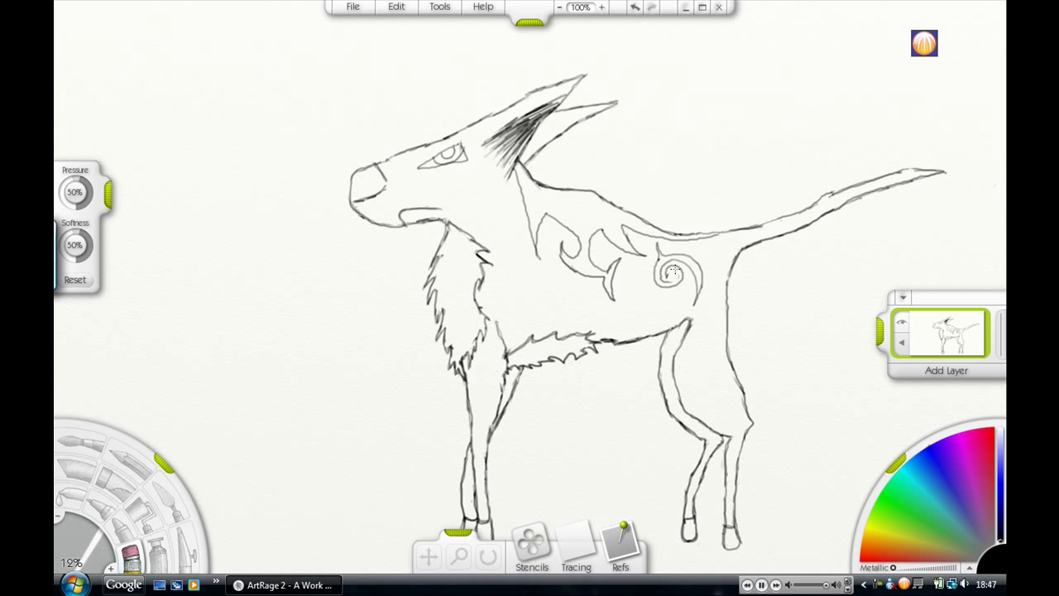
{"action": "key", "text": "p"}
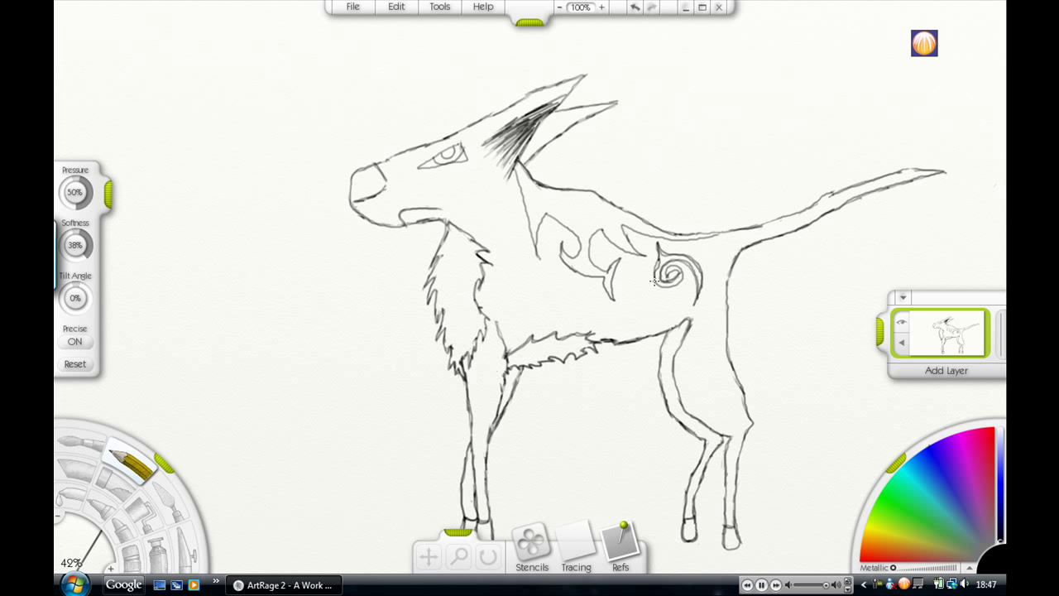
Set the eraser size to 2% and clean up the spiral's outer curve, sharpening its tapered end.
{"action": "scroll", "coordinate": [529, 298], "scroll_direction": "up", "scroll_amount": 6}
{"action": "left_click", "coordinate": [428, 556]}
{"action": "left_click_drag", "start_coordinate": [579, 272], "coordinate": [495, 300]}
{"action": "left_click", "coordinate": [131, 555]}
{"action": "left_click", "coordinate": [70, 563]}
{"action": "type", "text": "2"}
{"action": "key", "text": "Return"}
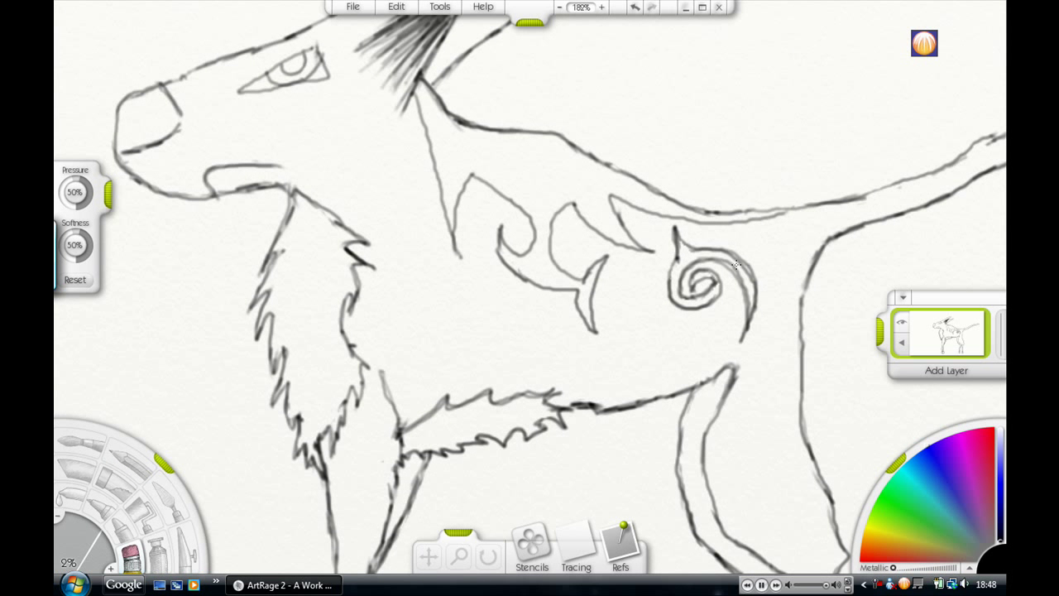
{"action": "left_click", "coordinate": [129, 463]}
{"action": "left_click", "coordinate": [132, 555]}
{"action": "mouse_move", "coordinate": [716, 260]}
{"action": "left_mouse_down"}
{"action": "mouse_move", "coordinate": [747, 301]}
{"action": "mouse_move", "coordinate": [741, 335]}
{"action": "left_mouse_up"}
{"action": "left_click", "coordinate": [139, 466]}
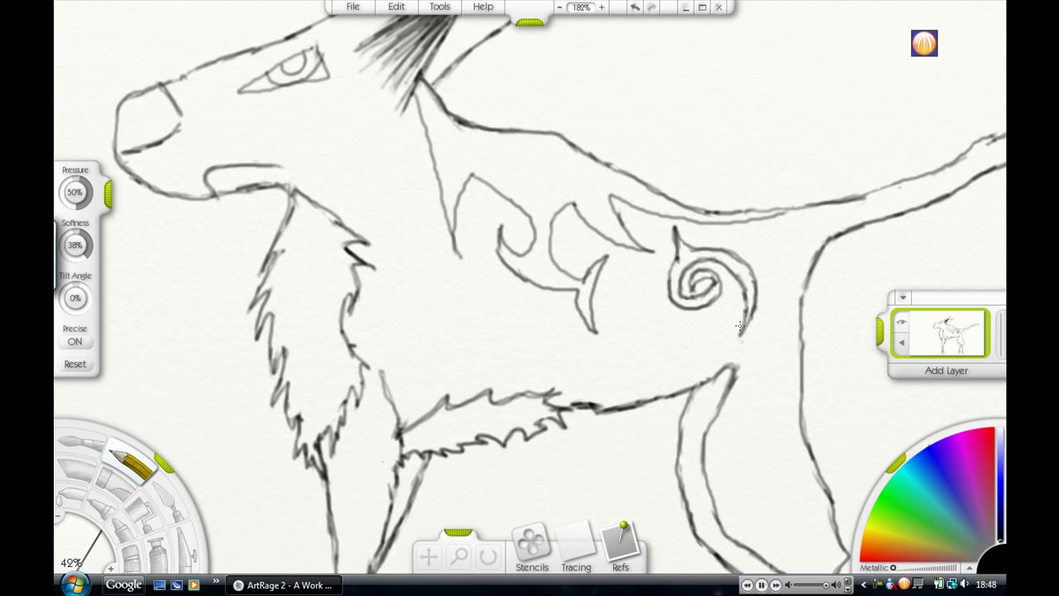
{"action": "left_click", "coordinate": [131, 555]}
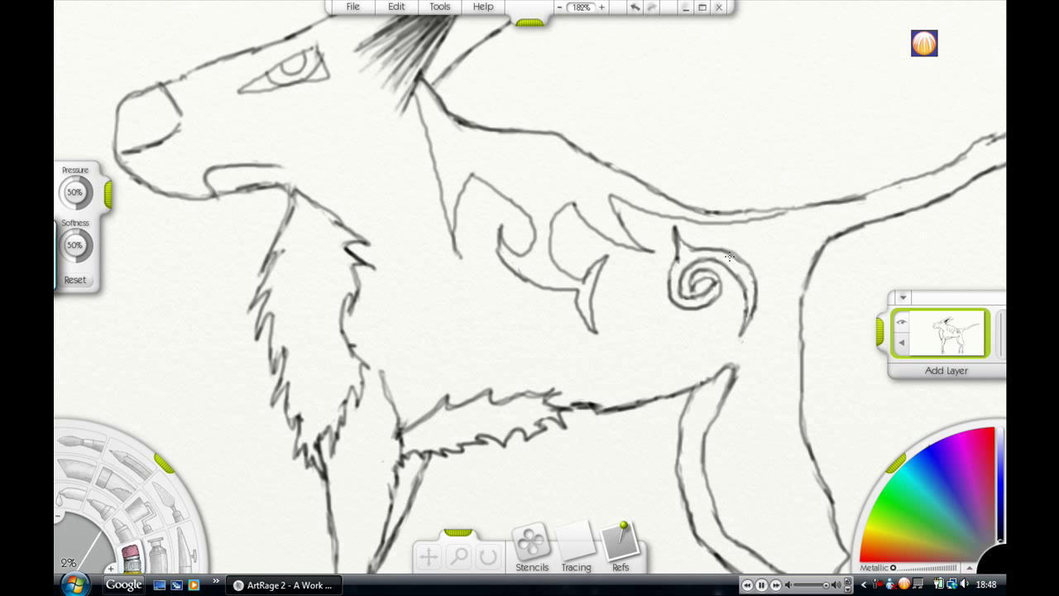
Darken the outlines of the body markings and draw a dividing line near the tail tip.
{"action": "left_click", "coordinate": [439, 5]}
{"action": "left_click", "coordinate": [475, 210]}
{"action": "key", "text": "p"}
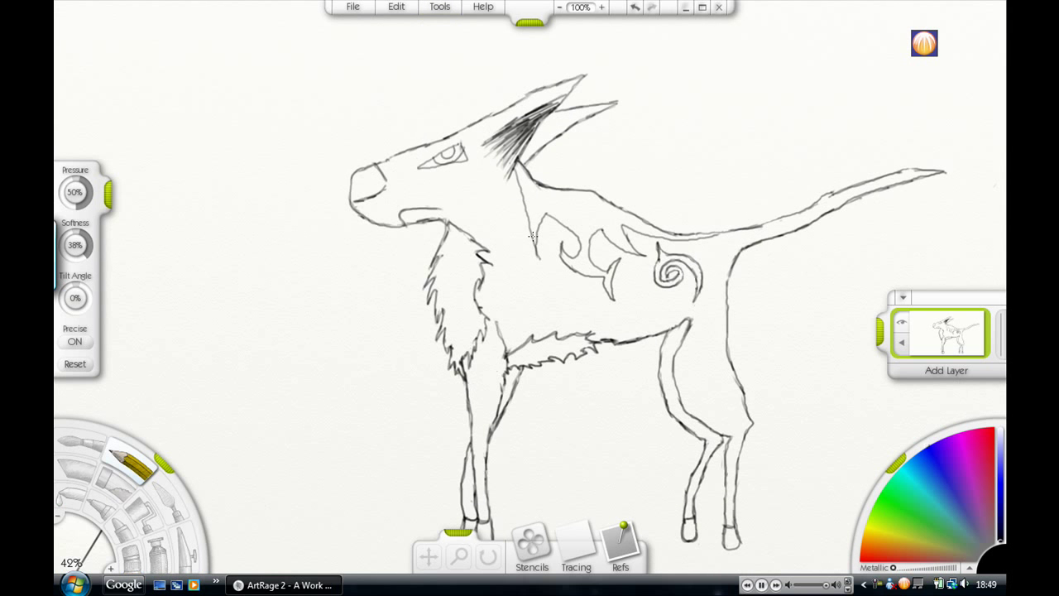
{"action": "key", "text": "ctrl+z"}
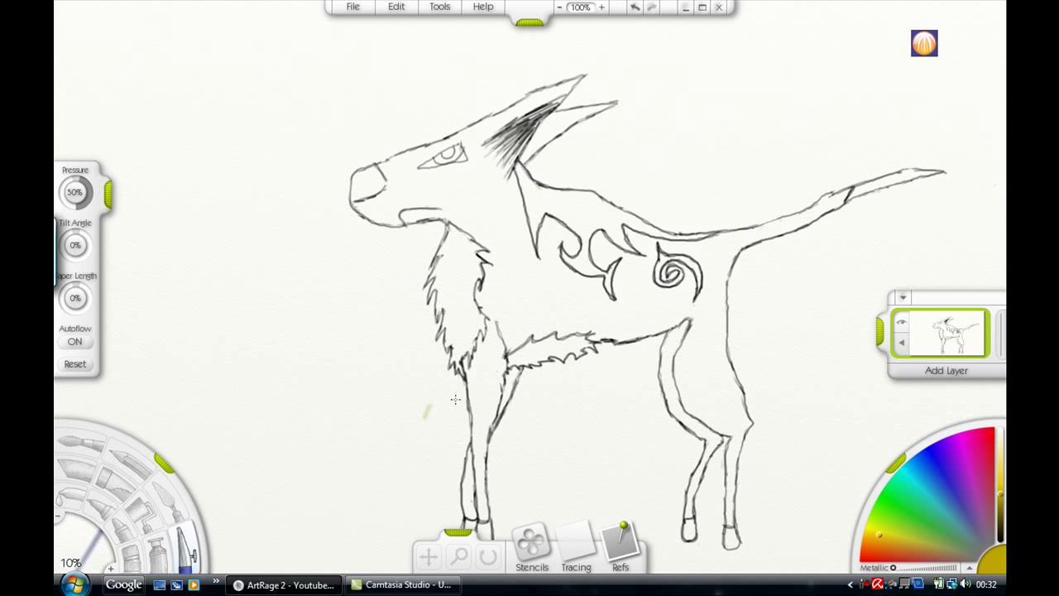
Airbrush mustard yellow over the front ear, forehead and bridge of the muzzle, leaving the eye and nose unpainted.
{"action": "scroll", "coordinate": [442, 350], "scroll_direction": "up", "scroll_amount": 3}
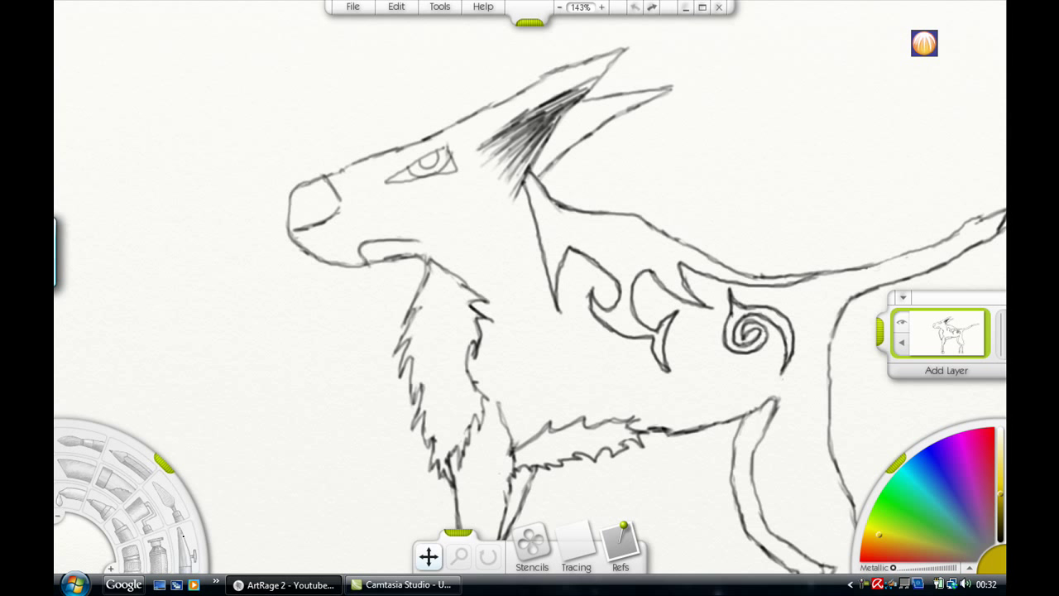
{"action": "left_click", "coordinate": [183, 536]}
{"action": "mouse_move", "coordinate": [577, 77]}
{"action": "left_mouse_down"}
{"action": "mouse_move", "coordinate": [617, 53]}
{"action": "mouse_move", "coordinate": [522, 99]}
{"action": "mouse_move", "coordinate": [513, 114]}
{"action": "mouse_move", "coordinate": [609, 61]}
{"action": "left_mouse_up"}
{"action": "mouse_move", "coordinate": [505, 96]}
{"action": "left_mouse_down"}
{"action": "mouse_move", "coordinate": [476, 134]}
{"action": "mouse_move", "coordinate": [385, 170]}
{"action": "left_mouse_up"}
{"action": "key", "text": "ctrl+equal"}
{"action": "mouse_move", "coordinate": [430, 114]}
{"action": "left_mouse_down"}
{"action": "mouse_move", "coordinate": [480, 125]}
{"action": "mouse_move", "coordinate": [483, 160]}
{"action": "mouse_move", "coordinate": [364, 110]}
{"action": "mouse_move", "coordinate": [278, 159]}
{"action": "mouse_move", "coordinate": [288, 176]}
{"action": "mouse_move", "coordinate": [329, 121]}
{"action": "mouse_move", "coordinate": [293, 183]}
{"action": "mouse_move", "coordinate": [235, 229]}
{"action": "mouse_move", "coordinate": [282, 194]}
{"action": "mouse_move", "coordinate": [240, 212]}
{"action": "left_mouse_up"}
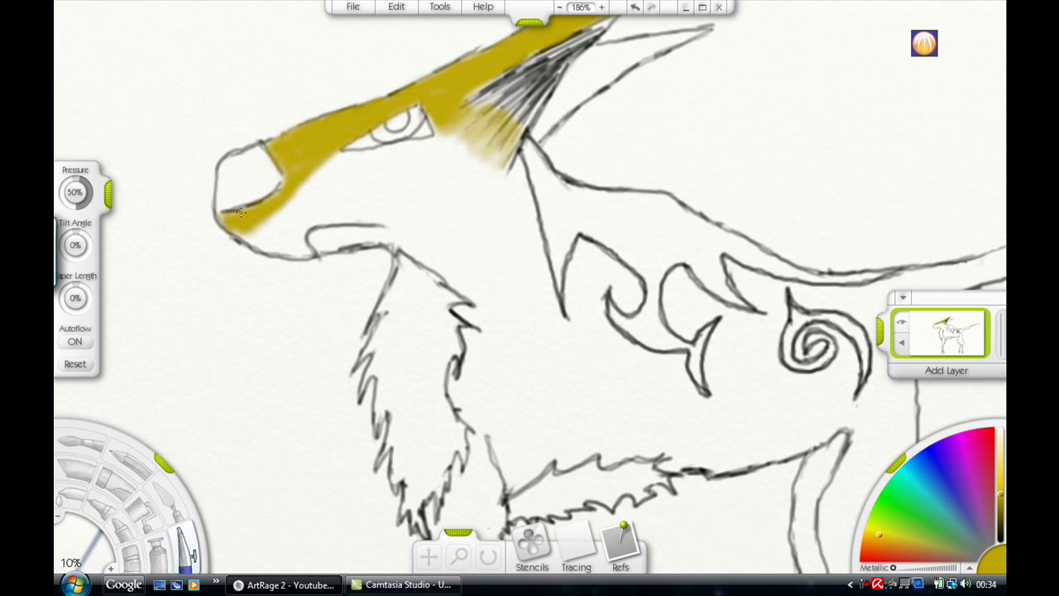
Shade the inside of the front ear with dense black pencil strokes.
{"action": "left_click", "coordinate": [132, 462]}
{"action": "left_click", "coordinate": [1000, 541]}
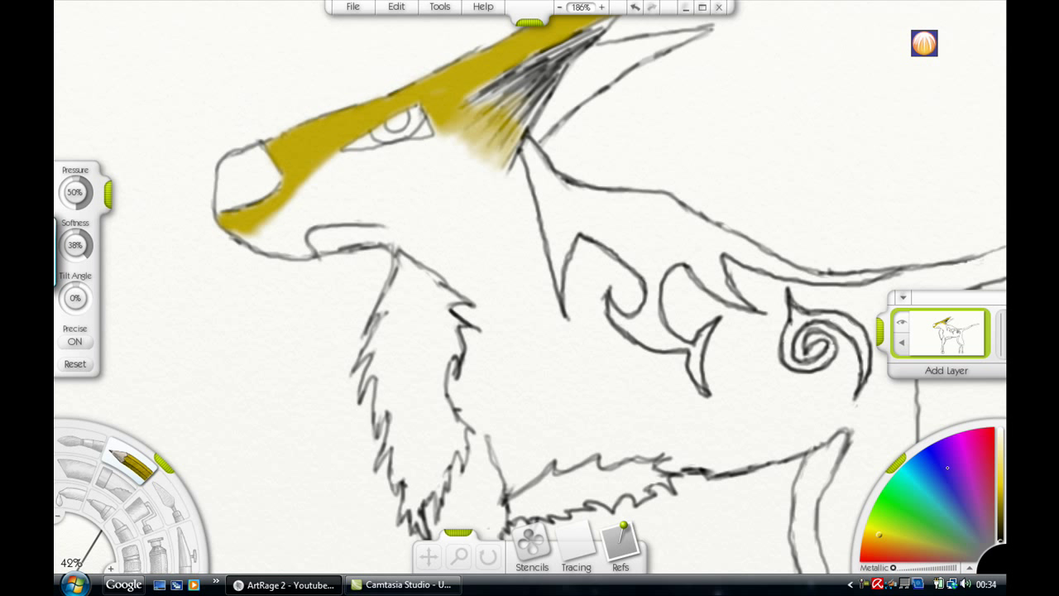
{"action": "left_click_drag", "start_coordinate": [557, 56], "coordinate": [481, 101]}
{"action": "left_click_drag", "start_coordinate": [602, 33], "coordinate": [504, 116]}
{"action": "mouse_move", "coordinate": [531, 66]}
{"action": "left_mouse_down"}
{"action": "mouse_move", "coordinate": [496, 92]}
{"action": "mouse_move", "coordinate": [502, 118]}
{"action": "mouse_move", "coordinate": [545, 92]}
{"action": "mouse_move", "coordinate": [607, 22]}
{"action": "mouse_move", "coordinate": [486, 98]}
{"action": "mouse_move", "coordinate": [484, 85]}
{"action": "mouse_move", "coordinate": [499, 104]}
{"action": "mouse_move", "coordinate": [467, 113]}
{"action": "mouse_move", "coordinate": [452, 142]}
{"action": "mouse_move", "coordinate": [467, 125]}
{"action": "mouse_move", "coordinate": [464, 152]}
{"action": "mouse_move", "coordinate": [478, 130]}
{"action": "mouse_move", "coordinate": [440, 153]}
{"action": "mouse_move", "coordinate": [474, 134]}
{"action": "mouse_move", "coordinate": [454, 143]}
{"action": "mouse_move", "coordinate": [460, 168]}
{"action": "mouse_move", "coordinate": [495, 176]}
{"action": "mouse_move", "coordinate": [425, 147]}
{"action": "mouse_move", "coordinate": [365, 159]}
{"action": "mouse_move", "coordinate": [378, 152]}
{"action": "mouse_move", "coordinate": [499, 170]}
{"action": "mouse_move", "coordinate": [475, 171]}
{"action": "mouse_move", "coordinate": [443, 202]}
{"action": "mouse_move", "coordinate": [439, 155]}
{"action": "mouse_move", "coordinate": [426, 205]}
{"action": "mouse_move", "coordinate": [282, 215]}
{"action": "mouse_move", "coordinate": [330, 166]}
{"action": "mouse_move", "coordinate": [251, 242]}
{"action": "mouse_move", "coordinate": [235, 229]}
{"action": "mouse_move", "coordinate": [306, 249]}
{"action": "mouse_move", "coordinate": [299, 235]}
{"action": "mouse_move", "coordinate": [370, 166]}
{"action": "mouse_move", "coordinate": [281, 191]}
{"action": "left_mouse_up"}
Airbrush the cheek, jaw and front of the neck mustard yellow, down along the edge of the chest fur.
{"action": "left_click", "coordinate": [182, 534]}
{"action": "left_click", "coordinate": [635, 8]}
{"action": "left_click", "coordinate": [1000, 495]}
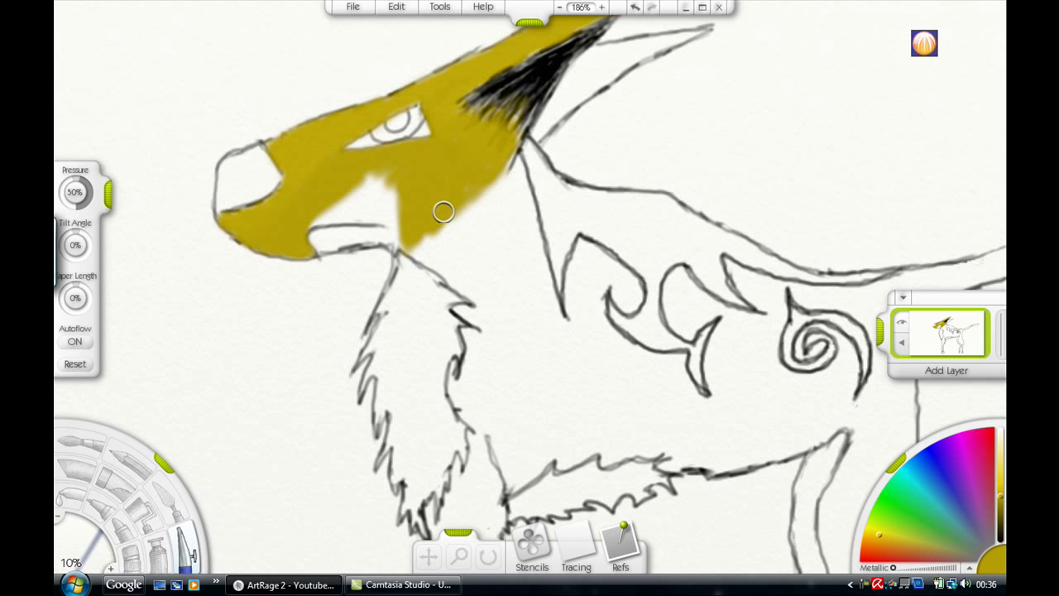
{"action": "mouse_move", "coordinate": [442, 212]}
{"action": "left_mouse_down"}
{"action": "mouse_move", "coordinate": [476, 238]}
{"action": "mouse_move", "coordinate": [463, 221]}
{"action": "mouse_move", "coordinate": [450, 258]}
{"action": "mouse_move", "coordinate": [433, 239]}
{"action": "mouse_move", "coordinate": [436, 266]}
{"action": "mouse_move", "coordinate": [414, 198]}
{"action": "mouse_move", "coordinate": [446, 236]}
{"action": "mouse_move", "coordinate": [410, 169]}
{"action": "mouse_move", "coordinate": [345, 196]}
{"action": "mouse_move", "coordinate": [366, 213]}
{"action": "mouse_move", "coordinate": [344, 212]}
{"action": "mouse_move", "coordinate": [384, 219]}
{"action": "mouse_move", "coordinate": [340, 244]}
{"action": "mouse_move", "coordinate": [352, 240]}
{"action": "mouse_move", "coordinate": [316, 240]}
{"action": "mouse_move", "coordinate": [359, 233]}
{"action": "left_mouse_up"}
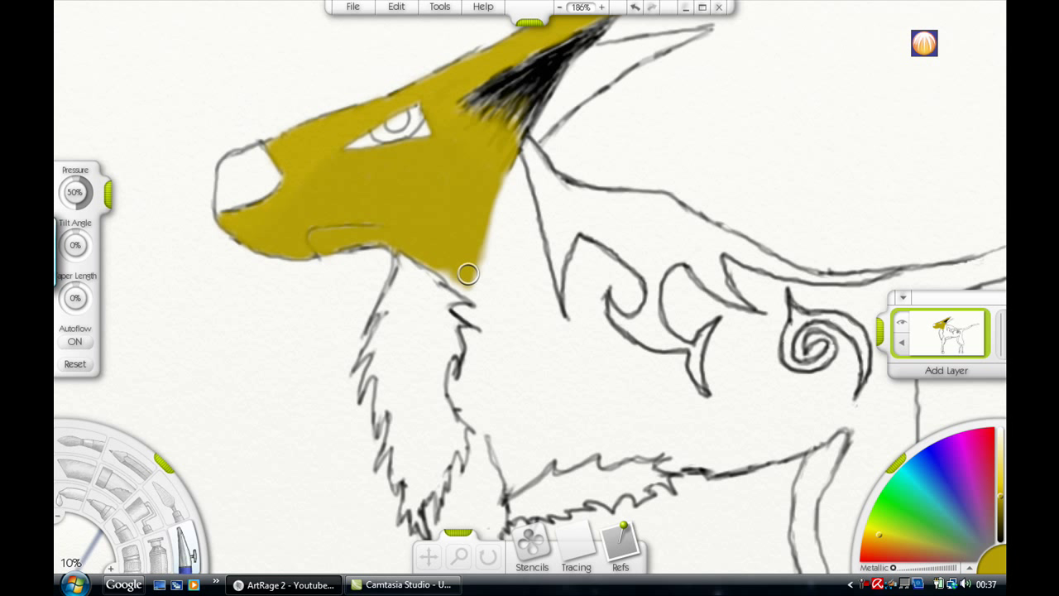
{"action": "mouse_move", "coordinate": [429, 261]}
{"action": "left_mouse_down"}
{"action": "mouse_move", "coordinate": [482, 293]}
{"action": "mouse_move", "coordinate": [515, 181]}
{"action": "mouse_move", "coordinate": [497, 360]}
{"action": "mouse_move", "coordinate": [466, 315]}
{"action": "left_mouse_up"}
{"action": "mouse_move", "coordinate": [491, 372]}
{"action": "left_mouse_down"}
{"action": "mouse_move", "coordinate": [451, 387]}
{"action": "mouse_move", "coordinate": [468, 378]}
{"action": "left_mouse_up"}
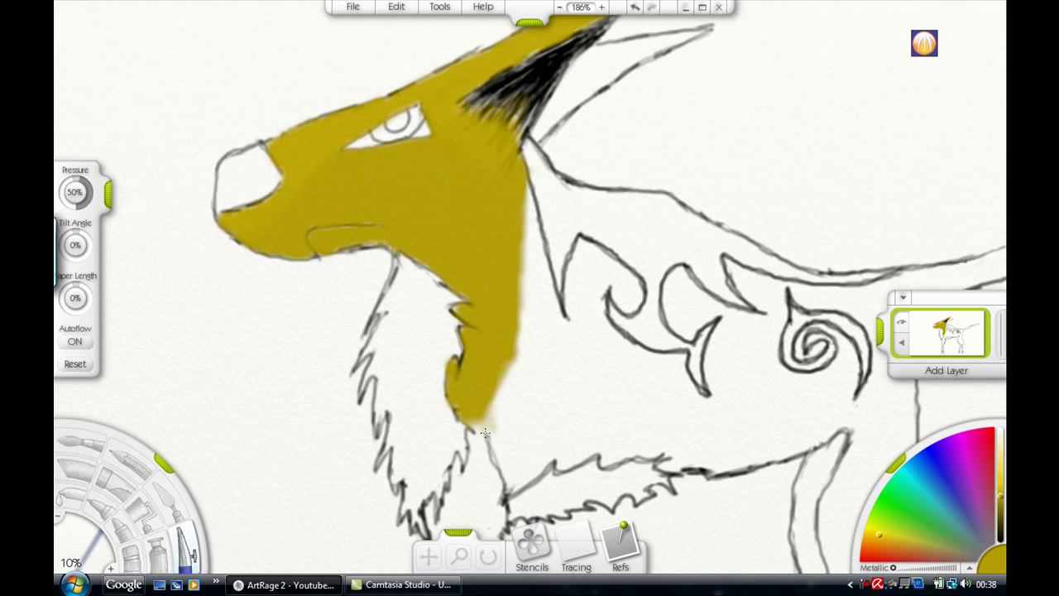
Airbrush the lower chest and both front legs mustard yellow down to the hooves.
{"action": "mouse_move", "coordinate": [485, 432]}
{"action": "left_mouse_down"}
{"action": "mouse_move", "coordinate": [470, 484]}
{"action": "mouse_move", "coordinate": [455, 475]}
{"action": "mouse_move", "coordinate": [478, 471]}
{"action": "mouse_move", "coordinate": [487, 486]}
{"action": "mouse_move", "coordinate": [481, 461]}
{"action": "mouse_move", "coordinate": [464, 542]}
{"action": "mouse_move", "coordinate": [431, 507]}
{"action": "mouse_move", "coordinate": [461, 541]}
{"action": "mouse_move", "coordinate": [499, 512]}
{"action": "mouse_move", "coordinate": [472, 568]}
{"action": "mouse_move", "coordinate": [448, 564]}
{"action": "mouse_move", "coordinate": [487, 563]}
{"action": "mouse_move", "coordinate": [525, 528]}
{"action": "left_mouse_up"}
{"action": "mouse_move", "coordinate": [427, 556]}
{"action": "left_mouse_down"}
{"action": "mouse_move", "coordinate": [464, 295]}
{"action": "mouse_move", "coordinate": [413, 335]}
{"action": "mouse_move", "coordinate": [442, 322]}
{"action": "mouse_move", "coordinate": [413, 351]}
{"action": "mouse_move", "coordinate": [430, 509]}
{"action": "mouse_move", "coordinate": [410, 444]}
{"action": "mouse_move", "coordinate": [406, 504]}
{"action": "left_mouse_up"}
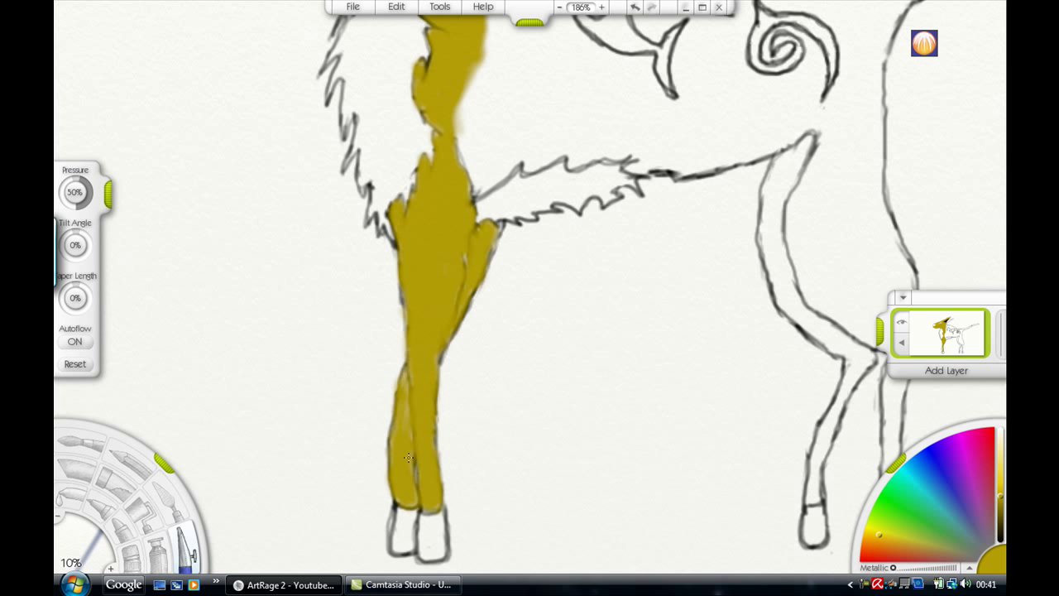
{"action": "left_click_drag", "start_coordinate": [409, 457], "coordinate": [406, 382]}
Airbrush the far ear mustard yellow behind the black ear shading.
{"action": "left_click_drag", "start_coordinate": [595, 434], "coordinate": [459, 444]}
{"action": "left_click_drag", "start_coordinate": [459, 199], "coordinate": [480, 507]}
{"action": "left_click_drag", "start_coordinate": [438, 100], "coordinate": [388, 149]}
{"action": "mouse_move", "coordinate": [389, 149]}
{"action": "left_mouse_down"}
{"action": "mouse_move", "coordinate": [427, 103]}
{"action": "mouse_move", "coordinate": [534, 62]}
{"action": "mouse_move", "coordinate": [382, 156]}
{"action": "mouse_move", "coordinate": [445, 74]}
{"action": "mouse_move", "coordinate": [526, 59]}
{"action": "left_mouse_up"}
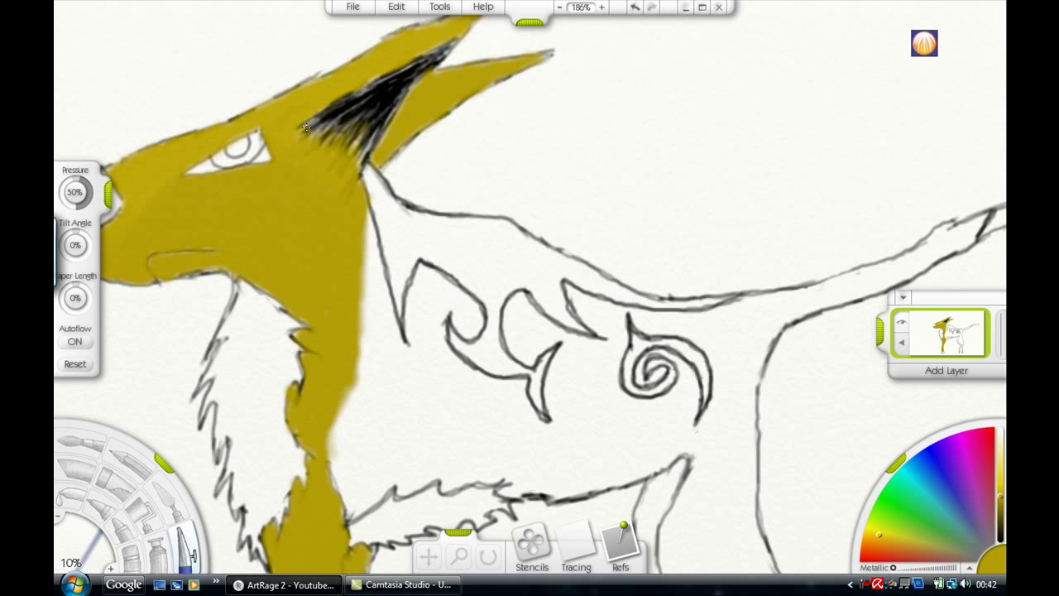
Match the mustard yellow again and fill the shoulder and flank between the belly fur and the curling markings.
{"action": "left_click_drag", "start_coordinate": [936, 504], "coordinate": [888, 529]}
{"action": "mouse_move", "coordinate": [362, 255]}
{"action": "left_mouse_down"}
{"action": "mouse_move", "coordinate": [372, 225]}
{"action": "mouse_move", "coordinate": [372, 376]}
{"action": "mouse_move", "coordinate": [401, 363]}
{"action": "mouse_move", "coordinate": [417, 272]}
{"action": "mouse_move", "coordinate": [476, 327]}
{"action": "mouse_move", "coordinate": [458, 302]}
{"action": "mouse_move", "coordinate": [430, 389]}
{"action": "mouse_move", "coordinate": [410, 301]}
{"action": "mouse_move", "coordinate": [397, 447]}
{"action": "mouse_move", "coordinate": [356, 417]}
{"action": "mouse_move", "coordinate": [335, 484]}
{"action": "mouse_move", "coordinate": [352, 430]}
{"action": "mouse_move", "coordinate": [385, 496]}
{"action": "mouse_move", "coordinate": [401, 494]}
{"action": "mouse_move", "coordinate": [375, 483]}
{"action": "mouse_move", "coordinate": [459, 368]}
{"action": "mouse_move", "coordinate": [430, 413]}
{"action": "mouse_move", "coordinate": [426, 480]}
{"action": "mouse_move", "coordinate": [506, 387]}
{"action": "mouse_move", "coordinate": [451, 447]}
{"action": "mouse_move", "coordinate": [475, 368]}
{"action": "mouse_move", "coordinate": [521, 384]}
{"action": "mouse_move", "coordinate": [504, 423]}
{"action": "mouse_move", "coordinate": [446, 477]}
{"action": "left_mouse_up"}
{"action": "left_click", "coordinate": [636, 7]}
{"action": "left_click", "coordinate": [882, 534]}
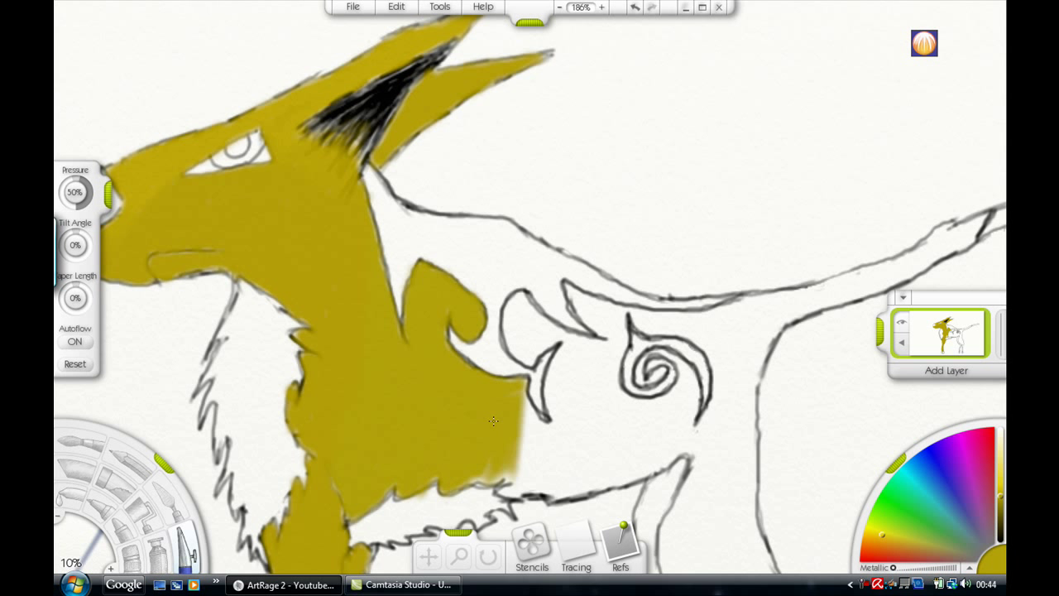
{"action": "mouse_move", "coordinate": [493, 421]}
{"action": "left_mouse_down"}
{"action": "mouse_move", "coordinate": [509, 493]}
{"action": "mouse_move", "coordinate": [491, 481]}
{"action": "mouse_move", "coordinate": [535, 426]}
{"action": "mouse_move", "coordinate": [540, 474]}
{"action": "mouse_move", "coordinate": [520, 463]}
{"action": "mouse_move", "coordinate": [545, 476]}
{"action": "mouse_move", "coordinate": [584, 427]}
{"action": "mouse_move", "coordinate": [547, 463]}
{"action": "mouse_move", "coordinate": [585, 403]}
{"action": "mouse_move", "coordinate": [542, 426]}
{"action": "mouse_move", "coordinate": [582, 372]}
{"action": "mouse_move", "coordinate": [575, 365]}
{"action": "mouse_move", "coordinate": [608, 362]}
{"action": "mouse_move", "coordinate": [581, 405]}
{"action": "mouse_move", "coordinate": [559, 353]}
{"action": "mouse_move", "coordinate": [569, 365]}
{"action": "mouse_move", "coordinate": [580, 337]}
{"action": "mouse_move", "coordinate": [606, 374]}
{"action": "mouse_move", "coordinate": [523, 338]}
{"action": "mouse_move", "coordinate": [511, 316]}
{"action": "mouse_move", "coordinate": [534, 332]}
{"action": "left_mouse_up"}
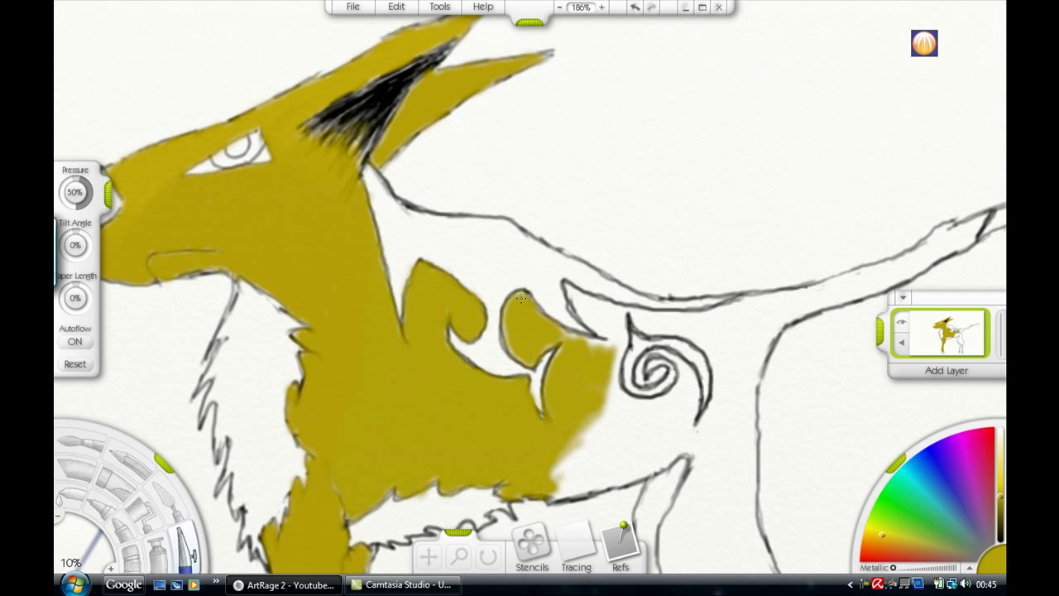
Extend the mustard yellow around the spiral marking, over the rear belly and along the tail to its dividing line.
{"action": "mouse_move", "coordinate": [608, 342]}
{"action": "left_mouse_down"}
{"action": "mouse_move", "coordinate": [575, 296]}
{"action": "mouse_move", "coordinate": [584, 313]}
{"action": "mouse_move", "coordinate": [611, 310]}
{"action": "mouse_move", "coordinate": [623, 344]}
{"action": "mouse_move", "coordinate": [602, 463]}
{"action": "mouse_move", "coordinate": [588, 483]}
{"action": "mouse_move", "coordinate": [564, 454]}
{"action": "mouse_move", "coordinate": [557, 491]}
{"action": "mouse_move", "coordinate": [629, 452]}
{"action": "mouse_move", "coordinate": [625, 405]}
{"action": "left_mouse_up"}
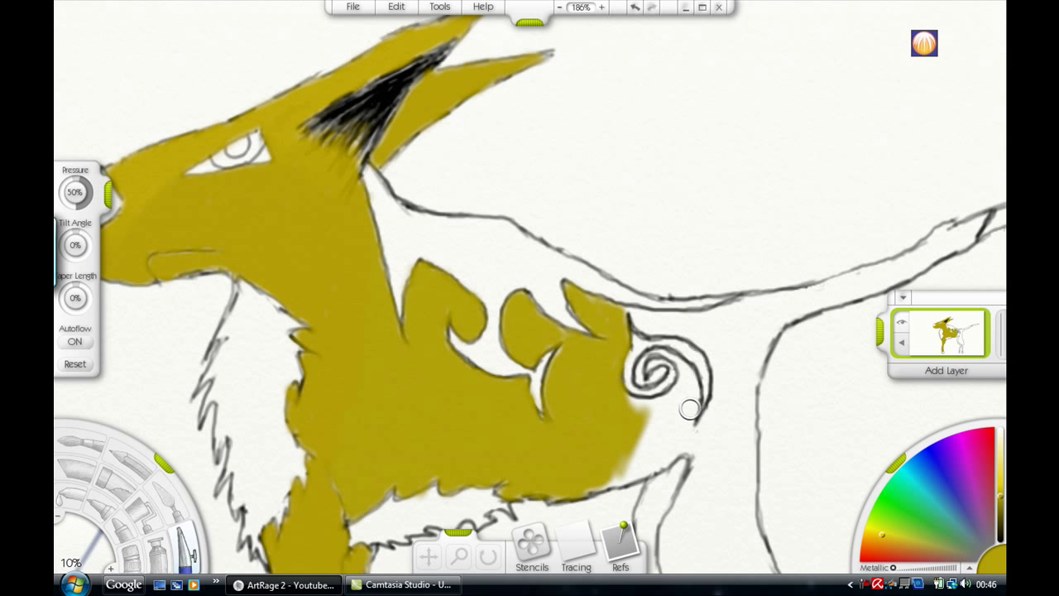
{"action": "mouse_move", "coordinate": [689, 409]}
{"action": "left_mouse_down"}
{"action": "mouse_move", "coordinate": [640, 404]}
{"action": "mouse_move", "coordinate": [660, 405]}
{"action": "mouse_move", "coordinate": [683, 369]}
{"action": "mouse_move", "coordinate": [634, 403]}
{"action": "mouse_move", "coordinate": [673, 359]}
{"action": "mouse_move", "coordinate": [654, 377]}
{"action": "mouse_move", "coordinate": [641, 364]}
{"action": "mouse_move", "coordinate": [642, 379]}
{"action": "mouse_move", "coordinate": [644, 358]}
{"action": "mouse_move", "coordinate": [661, 352]}
{"action": "mouse_move", "coordinate": [696, 398]}
{"action": "mouse_move", "coordinate": [650, 422]}
{"action": "mouse_move", "coordinate": [661, 402]}
{"action": "mouse_move", "coordinate": [632, 431]}
{"action": "mouse_move", "coordinate": [650, 436]}
{"action": "mouse_move", "coordinate": [622, 476]}
{"action": "mouse_move", "coordinate": [663, 451]}
{"action": "mouse_move", "coordinate": [618, 481]}
{"action": "mouse_move", "coordinate": [713, 420]}
{"action": "mouse_move", "coordinate": [719, 364]}
{"action": "mouse_move", "coordinate": [710, 347]}
{"action": "mouse_move", "coordinate": [656, 332]}
{"action": "mouse_move", "coordinate": [643, 317]}
{"action": "mouse_move", "coordinate": [735, 307]}
{"action": "mouse_move", "coordinate": [710, 317]}
{"action": "mouse_move", "coordinate": [795, 297]}
{"action": "mouse_move", "coordinate": [744, 298]}
{"action": "mouse_move", "coordinate": [855, 284]}
{"action": "mouse_move", "coordinate": [784, 298]}
{"action": "mouse_move", "coordinate": [865, 292]}
{"action": "mouse_move", "coordinate": [882, 283]}
{"action": "mouse_move", "coordinate": [868, 276]}
{"action": "mouse_move", "coordinate": [965, 235]}
{"action": "mouse_move", "coordinate": [945, 245]}
{"action": "mouse_move", "coordinate": [981, 217]}
{"action": "mouse_move", "coordinate": [761, 332]}
{"action": "mouse_move", "coordinate": [794, 308]}
{"action": "mouse_move", "coordinate": [705, 337]}
{"action": "mouse_move", "coordinate": [687, 426]}
{"action": "left_mouse_up"}
{"action": "key", "text": "ctrl+z"}
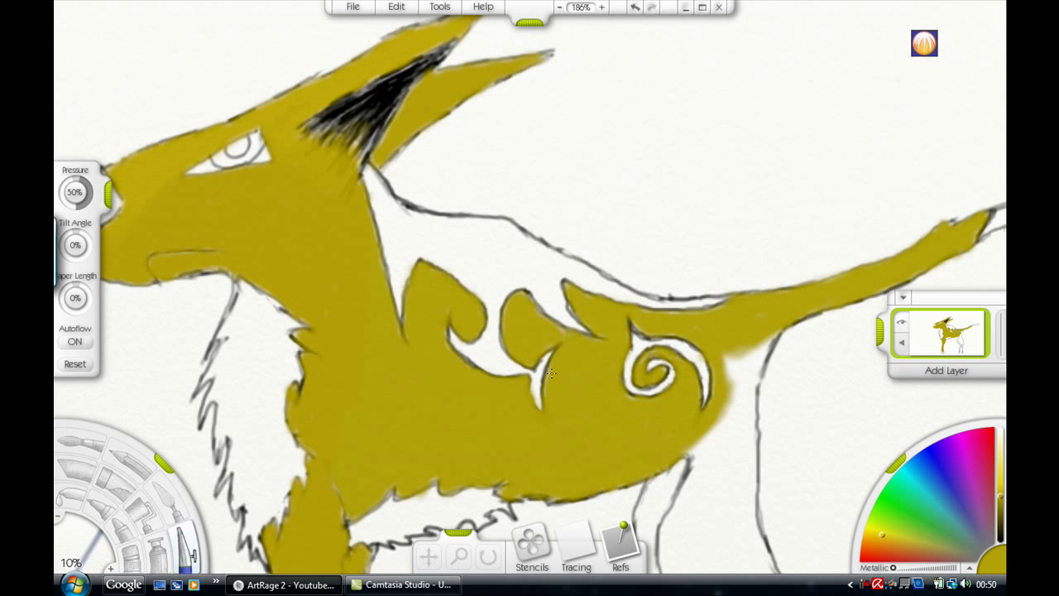
Airbrush the rump, the rear flank and the upper hind legs mustard yellow, up to the tail base.
{"action": "mouse_move", "coordinate": [668, 314]}
{"action": "left_mouse_down"}
{"action": "mouse_move", "coordinate": [743, 383]}
{"action": "mouse_move", "coordinate": [732, 377]}
{"action": "mouse_move", "coordinate": [744, 349]}
{"action": "mouse_move", "coordinate": [747, 365]}
{"action": "mouse_move", "coordinate": [737, 335]}
{"action": "mouse_move", "coordinate": [720, 375]}
{"action": "mouse_move", "coordinate": [719, 466]}
{"action": "mouse_move", "coordinate": [764, 346]}
{"action": "mouse_move", "coordinate": [753, 497]}
{"action": "mouse_move", "coordinate": [725, 412]}
{"action": "mouse_move", "coordinate": [697, 456]}
{"action": "mouse_move", "coordinate": [674, 571]}
{"action": "left_mouse_up"}
{"action": "mouse_move", "coordinate": [696, 521]}
{"action": "left_mouse_down"}
{"action": "mouse_move", "coordinate": [745, 546]}
{"action": "mouse_move", "coordinate": [747, 489]}
{"action": "left_mouse_up"}
{"action": "mouse_move", "coordinate": [714, 522]}
{"action": "left_mouse_down"}
{"action": "mouse_move", "coordinate": [694, 543]}
{"action": "mouse_move", "coordinate": [740, 523]}
{"action": "left_mouse_up"}
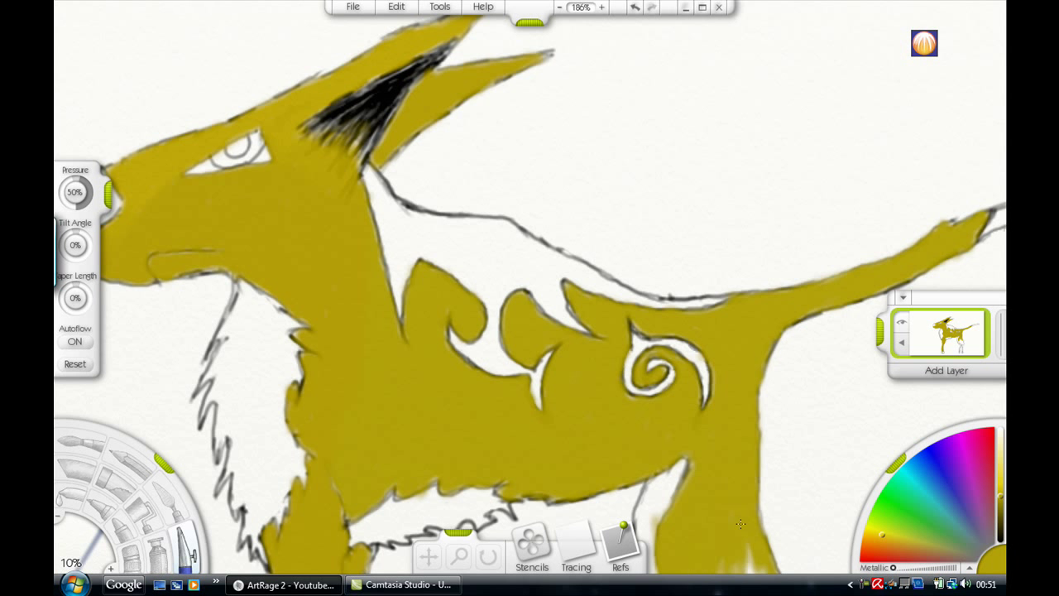
{"action": "mouse_move", "coordinate": [689, 465]}
{"action": "left_mouse_down"}
{"action": "mouse_move", "coordinate": [653, 507]}
{"action": "mouse_move", "coordinate": [638, 563]}
{"action": "mouse_move", "coordinate": [680, 473]}
{"action": "left_mouse_up"}
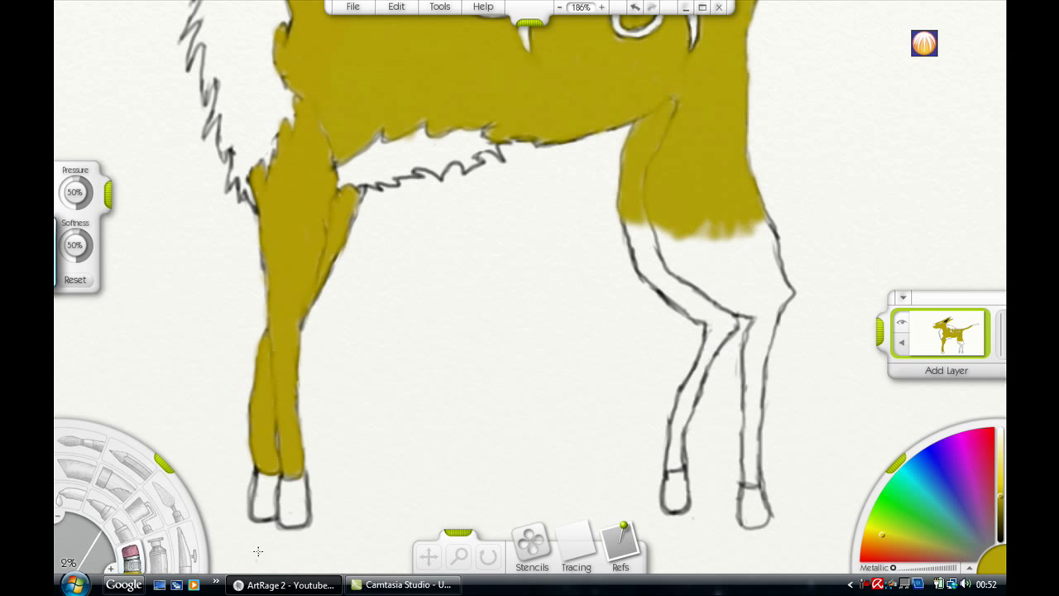
Tidy the near hind hoof's outline and airbrush both lower hind legs mustard yellow down to the hooves.
{"action": "left_click_drag", "start_coordinate": [761, 483], "coordinate": [773, 518]}
{"action": "left_click", "coordinate": [167, 499]}
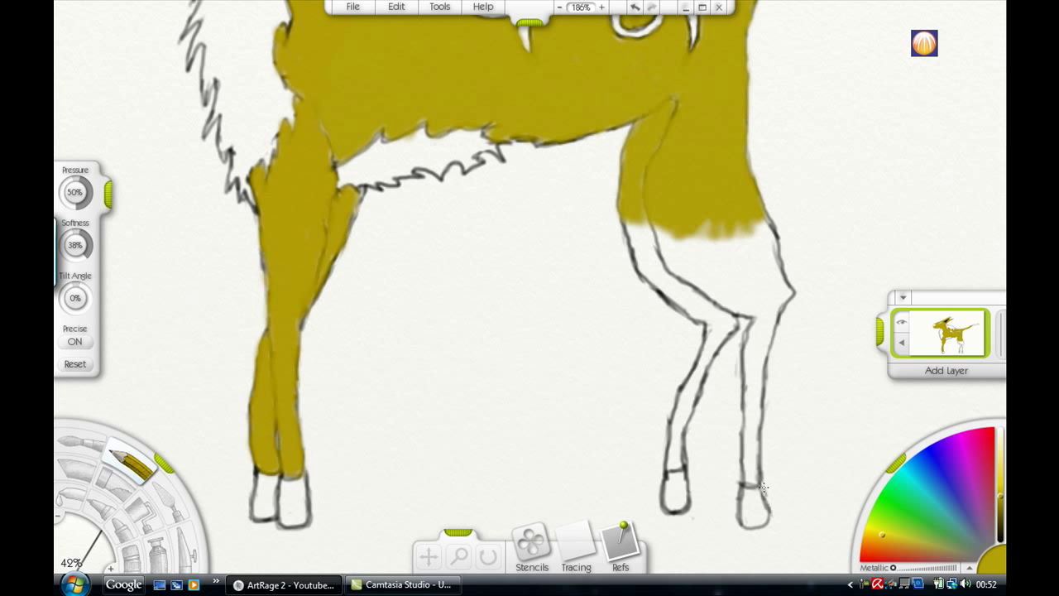
{"action": "left_click", "coordinate": [185, 547]}
{"action": "mouse_move", "coordinate": [728, 232]}
{"action": "left_mouse_down"}
{"action": "mouse_move", "coordinate": [713, 286]}
{"action": "mouse_move", "coordinate": [660, 224]}
{"action": "mouse_move", "coordinate": [707, 286]}
{"action": "mouse_move", "coordinate": [753, 249]}
{"action": "mouse_move", "coordinate": [773, 314]}
{"action": "mouse_move", "coordinate": [779, 300]}
{"action": "mouse_move", "coordinate": [728, 310]}
{"action": "mouse_move", "coordinate": [749, 331]}
{"action": "mouse_move", "coordinate": [750, 484]}
{"action": "mouse_move", "coordinate": [641, 273]}
{"action": "mouse_move", "coordinate": [687, 306]}
{"action": "mouse_move", "coordinate": [708, 358]}
{"action": "mouse_move", "coordinate": [707, 310]}
{"action": "mouse_move", "coordinate": [695, 397]}
{"action": "mouse_move", "coordinate": [671, 447]}
{"action": "mouse_move", "coordinate": [686, 423]}
{"action": "left_mouse_up"}
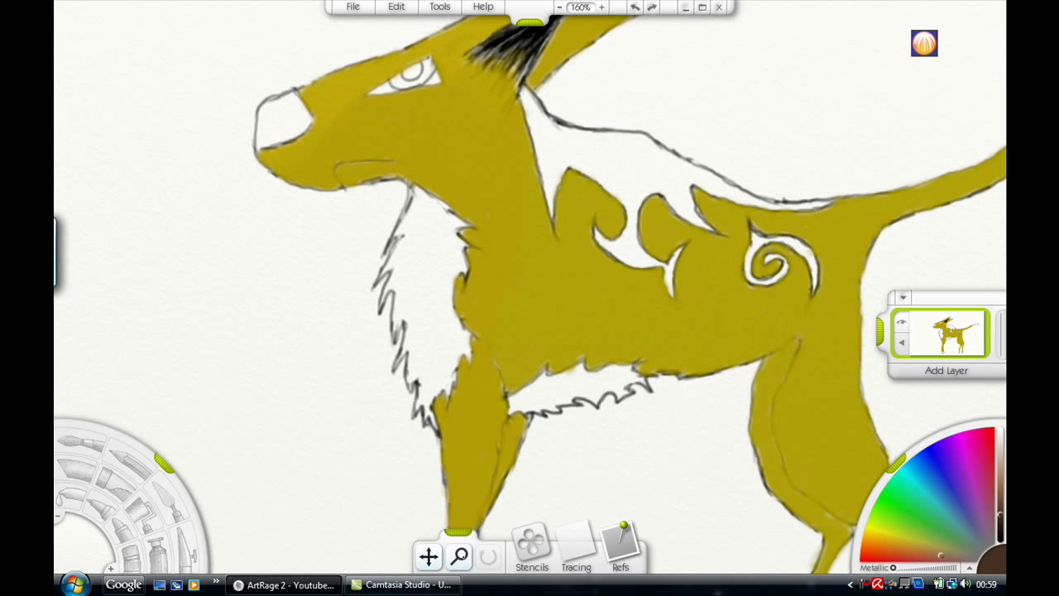
Airbrush the belly fur, chest fur, curling back marking and flank spiral dark brown.
{"action": "mouse_move", "coordinate": [520, 400]}
{"action": "left_mouse_down"}
{"action": "mouse_move", "coordinate": [571, 374]}
{"action": "mouse_move", "coordinate": [579, 389]}
{"action": "mouse_move", "coordinate": [539, 411]}
{"action": "mouse_move", "coordinate": [586, 366]}
{"action": "mouse_move", "coordinate": [625, 376]}
{"action": "mouse_move", "coordinate": [625, 397]}
{"action": "mouse_move", "coordinate": [605, 398]}
{"action": "left_mouse_up"}
{"action": "mouse_move", "coordinate": [409, 205]}
{"action": "left_mouse_down"}
{"action": "mouse_move", "coordinate": [406, 223]}
{"action": "mouse_move", "coordinate": [415, 192]}
{"action": "mouse_move", "coordinate": [380, 281]}
{"action": "mouse_move", "coordinate": [399, 298]}
{"action": "mouse_move", "coordinate": [399, 368]}
{"action": "mouse_move", "coordinate": [418, 345]}
{"action": "mouse_move", "coordinate": [411, 382]}
{"action": "mouse_move", "coordinate": [427, 419]}
{"action": "mouse_move", "coordinate": [466, 335]}
{"action": "left_mouse_up"}
{"action": "mouse_move", "coordinate": [438, 391]}
{"action": "left_mouse_down"}
{"action": "mouse_move", "coordinate": [451, 290]}
{"action": "mouse_move", "coordinate": [431, 364]}
{"action": "mouse_move", "coordinate": [414, 314]}
{"action": "mouse_move", "coordinate": [422, 213]}
{"action": "mouse_move", "coordinate": [442, 285]}
{"action": "mouse_move", "coordinate": [461, 248]}
{"action": "mouse_move", "coordinate": [434, 203]}
{"action": "mouse_move", "coordinate": [449, 217]}
{"action": "left_mouse_up"}
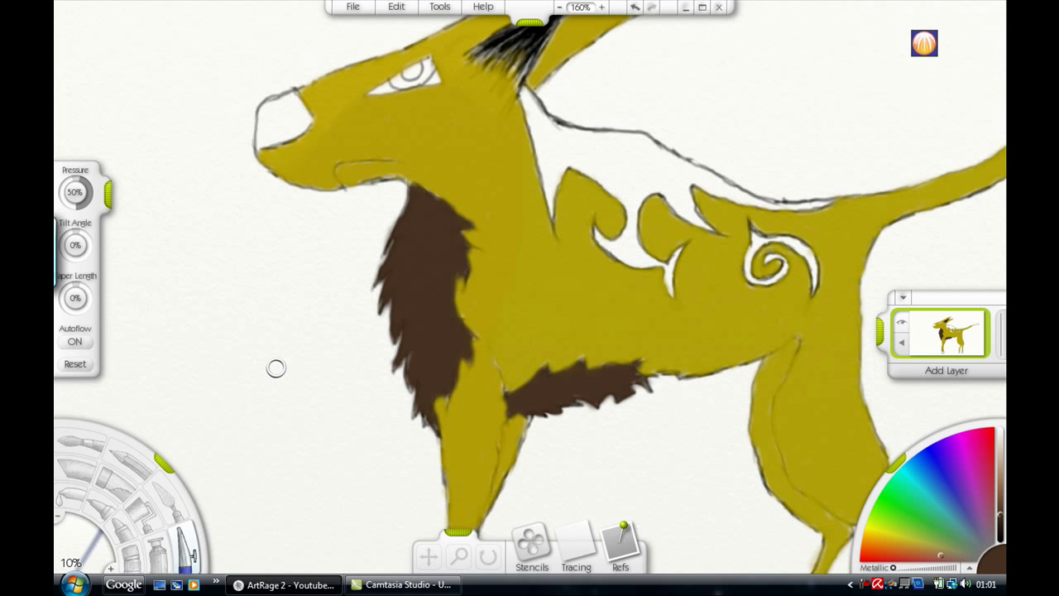
{"action": "mouse_move", "coordinate": [520, 83]}
{"action": "left_mouse_down"}
{"action": "mouse_move", "coordinate": [553, 214]}
{"action": "mouse_move", "coordinate": [579, 132]}
{"action": "mouse_move", "coordinate": [550, 111]}
{"action": "mouse_move", "coordinate": [632, 146]}
{"action": "mouse_move", "coordinate": [592, 139]}
{"action": "mouse_move", "coordinate": [641, 194]}
{"action": "mouse_move", "coordinate": [616, 172]}
{"action": "mouse_move", "coordinate": [624, 248]}
{"action": "mouse_move", "coordinate": [671, 269]}
{"action": "mouse_move", "coordinate": [633, 261]}
{"action": "mouse_move", "coordinate": [666, 169]}
{"action": "mouse_move", "coordinate": [650, 207]}
{"action": "mouse_move", "coordinate": [703, 219]}
{"action": "mouse_move", "coordinate": [692, 179]}
{"action": "mouse_move", "coordinate": [774, 205]}
{"action": "mouse_move", "coordinate": [833, 202]}
{"action": "left_mouse_up"}
{"action": "mouse_move", "coordinate": [751, 236]}
{"action": "left_mouse_down"}
{"action": "mouse_move", "coordinate": [774, 286]}
{"action": "mouse_move", "coordinate": [792, 240]}
{"action": "left_mouse_up"}
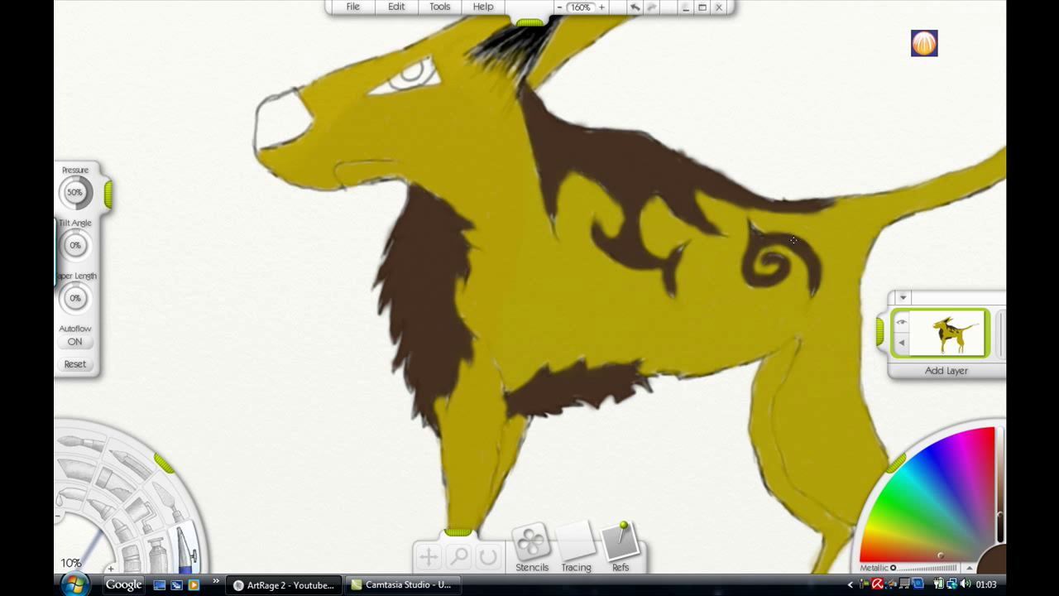
Choose an orange-brown, set the airbrush size to 3% and colour the ring of the eye's iris.
{"action": "left_click", "coordinate": [869, 542]}
{"action": "left_click", "coordinate": [871, 547]}
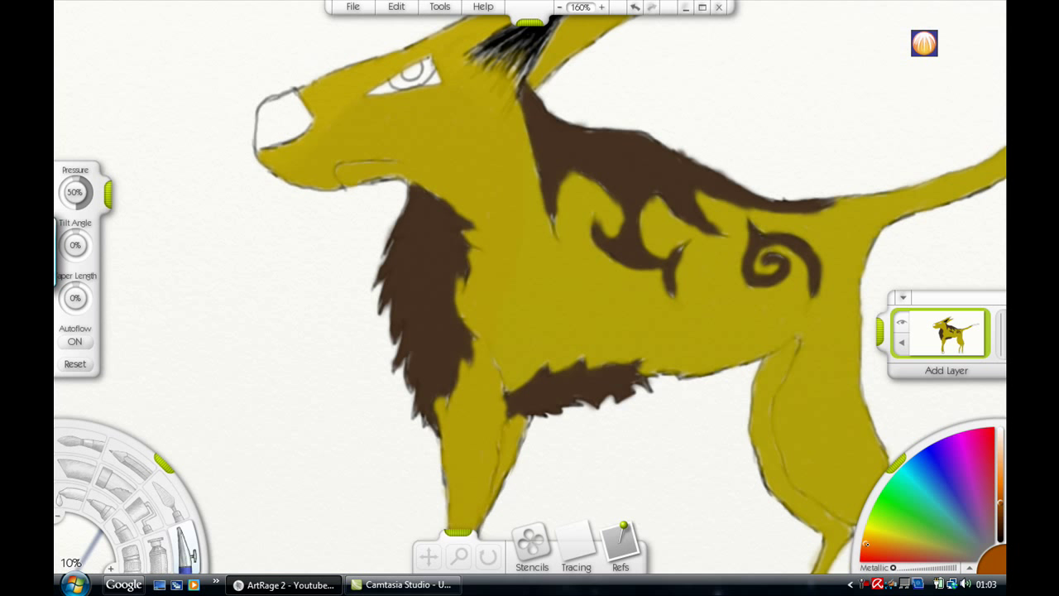
{"action": "left_click", "coordinate": [865, 539]}
{"action": "key", "text": "ctrl+z"}
{"action": "left_click_drag", "start_coordinate": [402, 87], "coordinate": [446, 209]}
{"action": "mouse_move", "coordinate": [447, 210]}
{"action": "left_mouse_down"}
{"action": "mouse_move", "coordinate": [372, 179]}
{"action": "mouse_move", "coordinate": [398, 148]}
{"action": "left_mouse_up"}
{"action": "left_click", "coordinate": [71, 563]}
{"action": "type", "text": "3"}
{"action": "key", "text": "Return"}
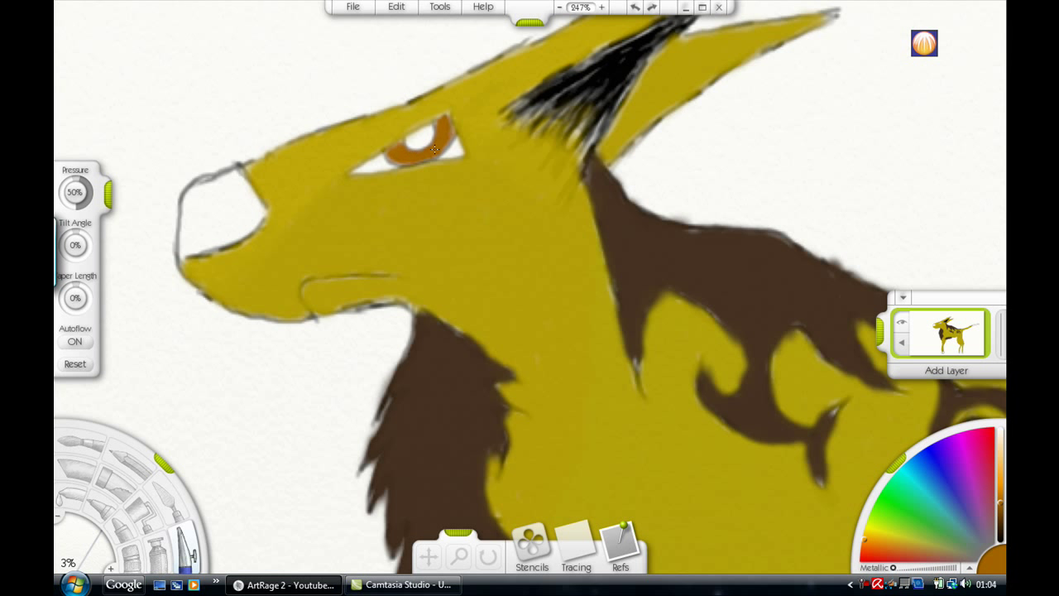
Retrace the crease above the front legs with a black pencil and undo the last two outline strokes.
{"action": "left_click", "coordinate": [439, 6]}
{"action": "left_click", "coordinate": [473, 213]}
{"action": "left_click", "coordinate": [439, 7]}
{"action": "left_click", "coordinate": [473, 227]}
{"action": "left_click", "coordinate": [131, 460]}
{"action": "left_click", "coordinate": [1000, 541]}
{"action": "left_click", "coordinate": [459, 533]}
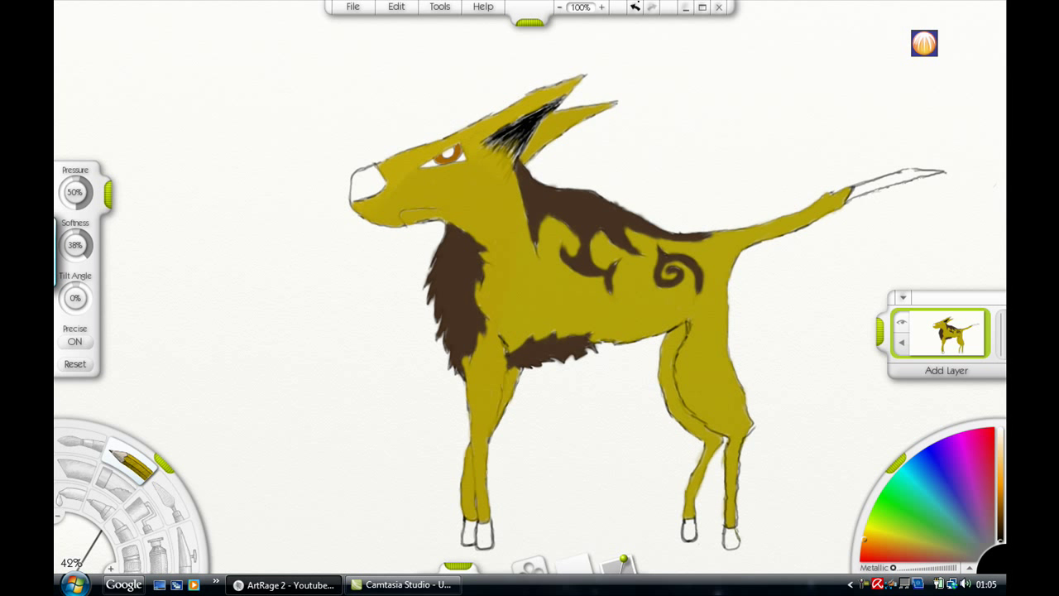
{"action": "left_click", "coordinate": [635, 6]}
{"action": "left_click", "coordinate": [635, 6]}
Try to retrace the rear belly line and the near hind leg's thigh crease with the black pencil.
{"action": "left_click", "coordinate": [459, 566]}
{"action": "left_click_drag", "start_coordinate": [596, 347], "coordinate": [496, 310]}
{"action": "left_click", "coordinate": [458, 555]}
{"action": "left_click_drag", "start_coordinate": [557, 449], "coordinate": [558, 397]}
{"action": "left_click", "coordinate": [131, 461]}
{"action": "left_click_drag", "start_coordinate": [597, 301], "coordinate": [619, 288]}
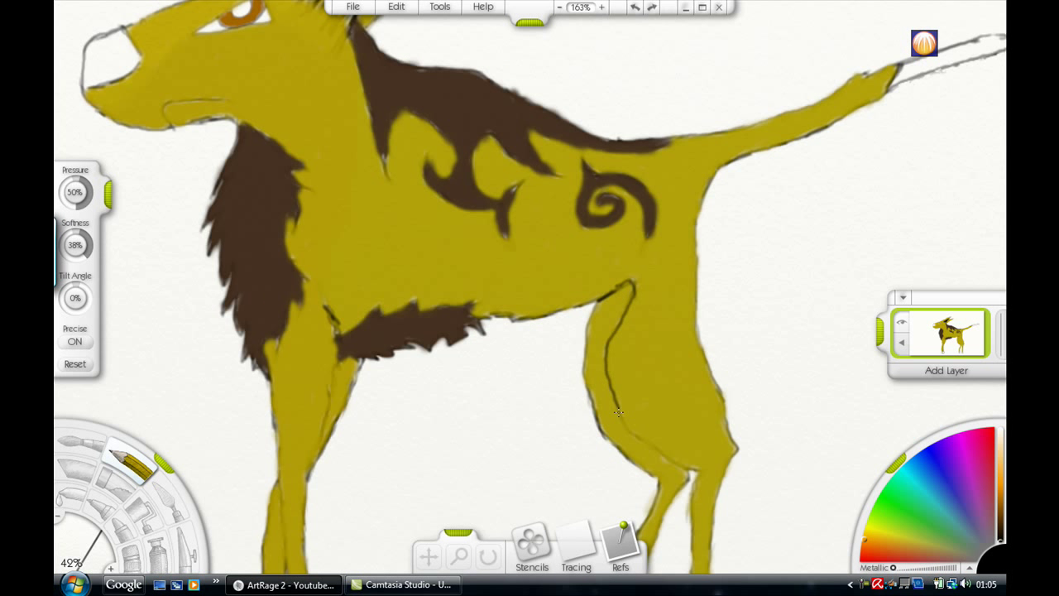
{"action": "left_click_drag", "start_coordinate": [619, 411], "coordinate": [678, 466]}
Try to retrace the front edge of the near lower hind leg in black, and undo the hind-leg retracing.
{"action": "left_click", "coordinate": [428, 557]}
{"action": "left_click_drag", "start_coordinate": [529, 463], "coordinate": [490, 330]}
{"action": "left_click", "coordinate": [131, 460]}
{"action": "left_click_drag", "start_coordinate": [637, 331], "coordinate": [653, 336]}
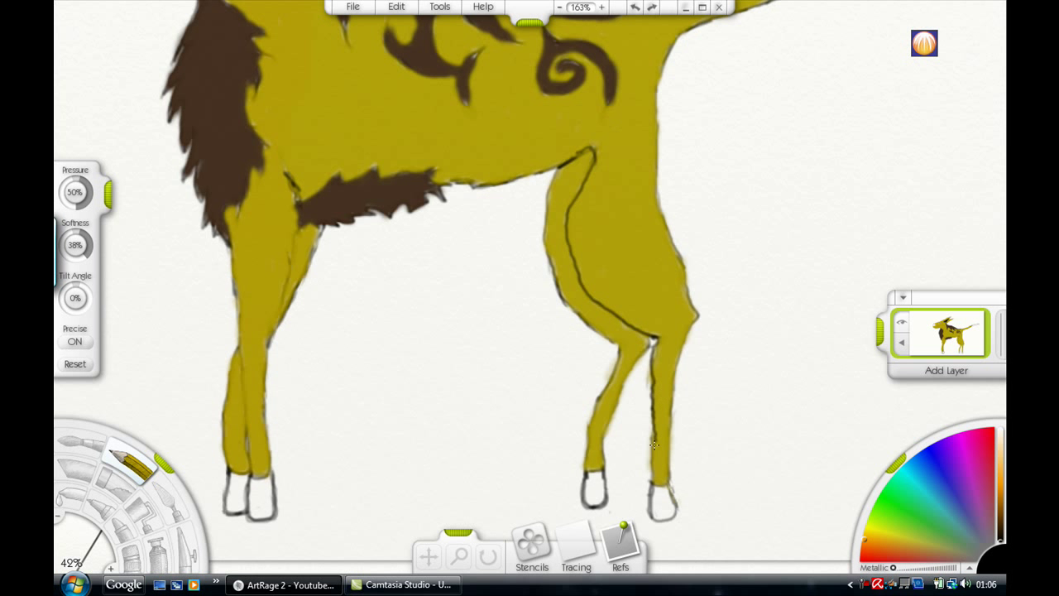
{"action": "left_click_drag", "start_coordinate": [654, 445], "coordinate": [655, 472]}
{"action": "left_click", "coordinate": [635, 7]}
{"action": "left_click", "coordinate": [635, 6]}
Reset the canvas view to show the whole creature and hide the interface panels.
{"action": "left_click", "coordinate": [440, 6]}
{"action": "left_click", "coordinate": [473, 211]}
{"action": "left_click", "coordinate": [439, 6]}
{"action": "left_click", "coordinate": [474, 226]}
{"action": "right_click", "coordinate": [466, 479]}
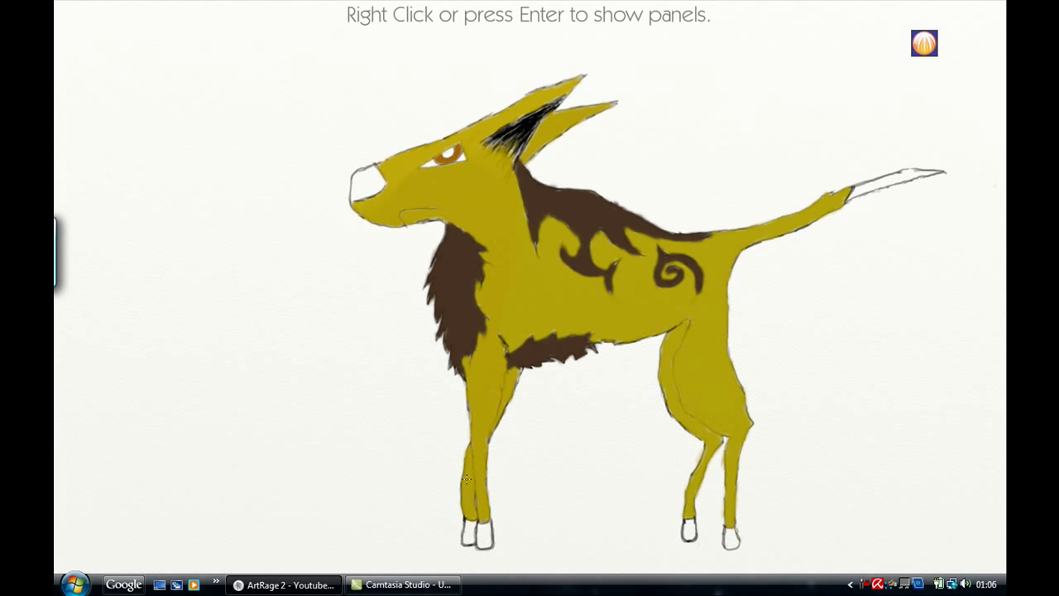